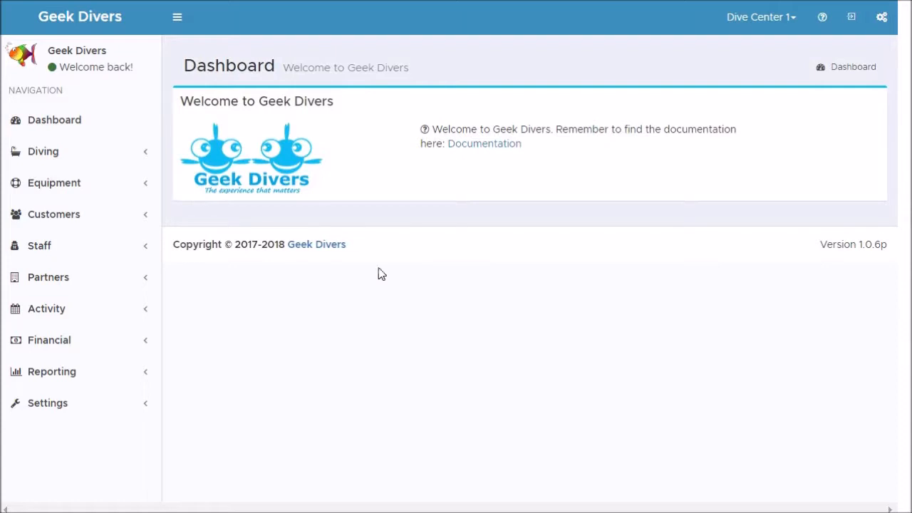
Open the activity calendar and collapse the navigation sidebar to give the calendar more room.
{"action": "left_click", "coordinate": [63, 310]}
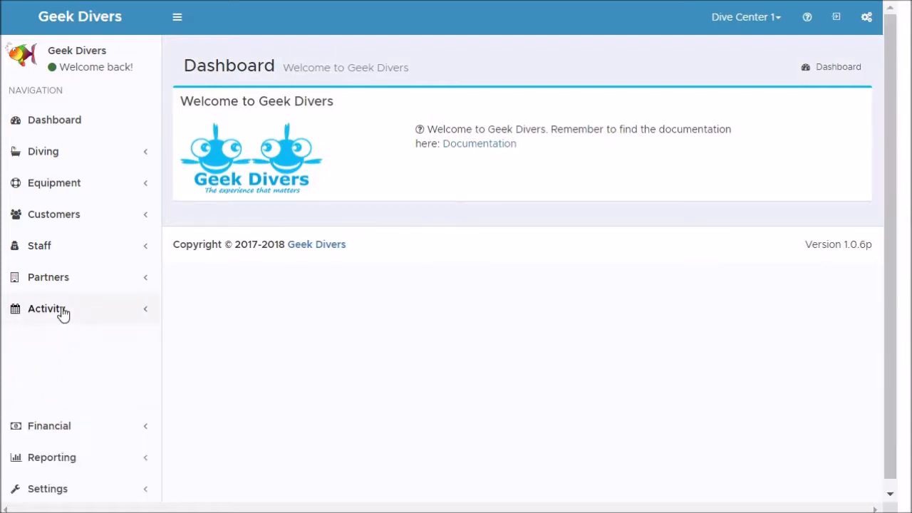
{"action": "left_click", "coordinate": [71, 402]}
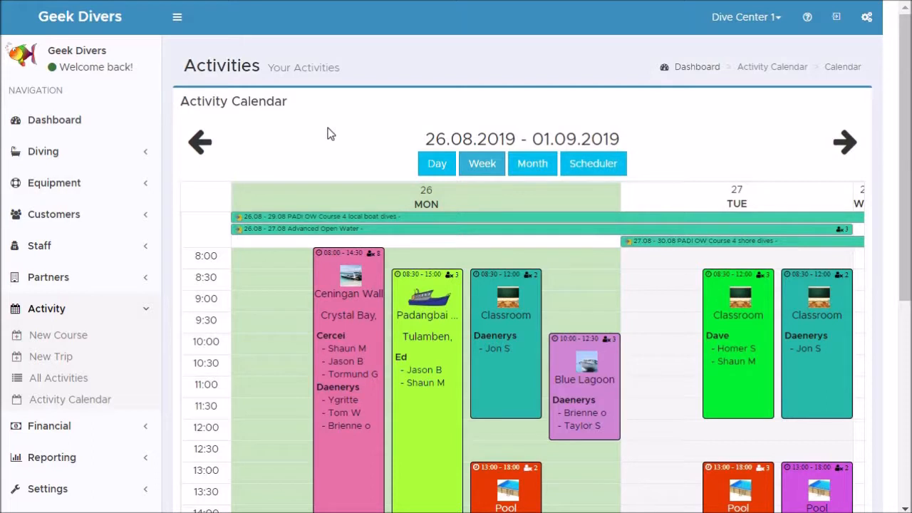
{"action": "left_click", "coordinate": [178, 19]}
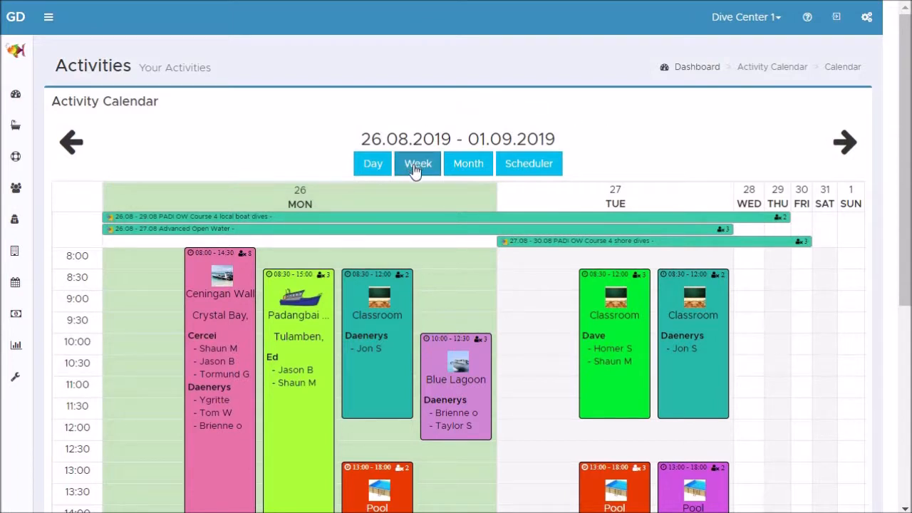
Examine the planned activities in the month, day and scheduler views of the calendar, and return to the week view.
{"action": "left_click", "coordinate": [466, 166]}
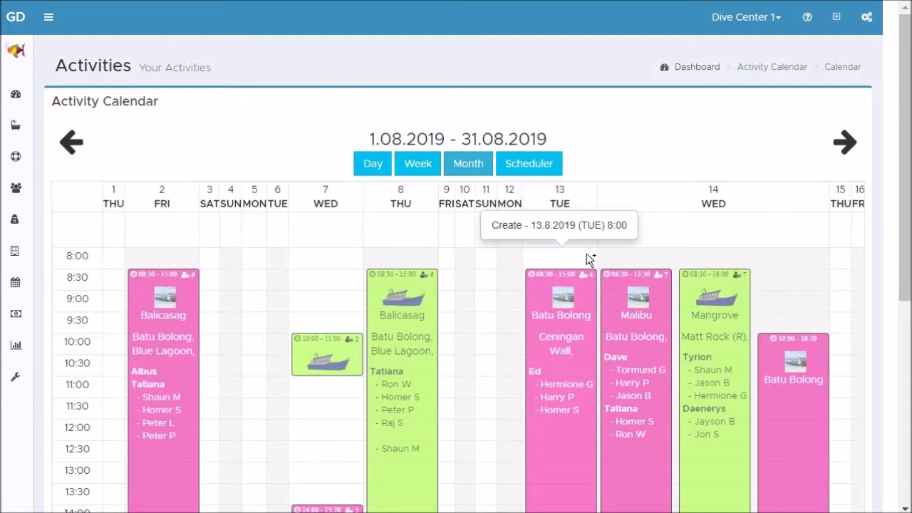
{"action": "scroll", "coordinate": [586, 253], "scroll_direction": "right", "scroll_amount": 3}
{"action": "scroll", "coordinate": [586, 259], "scroll_direction": "right", "scroll_amount": 5}
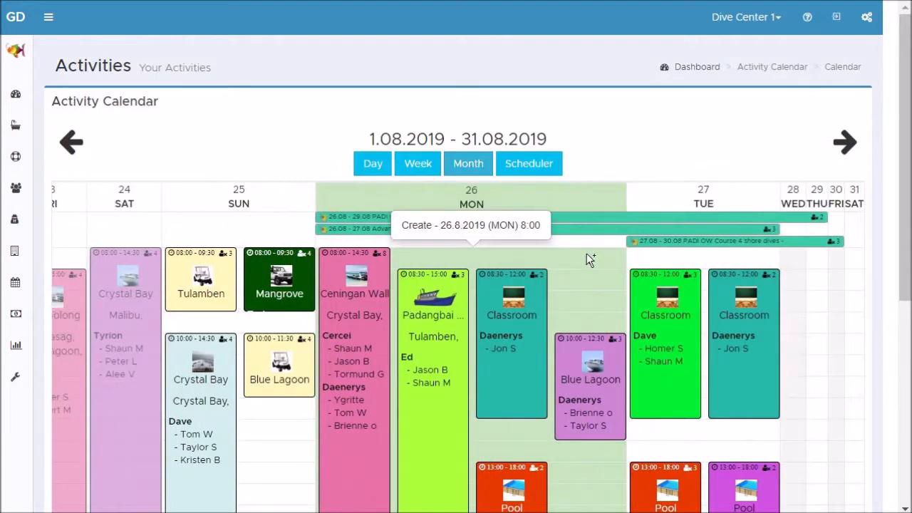
{"action": "left_click", "coordinate": [369, 171]}
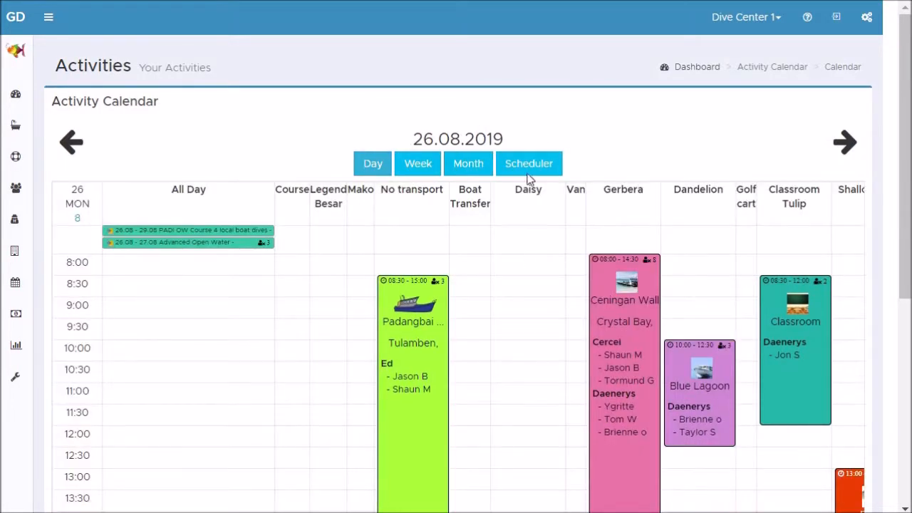
{"action": "left_click", "coordinate": [528, 168]}
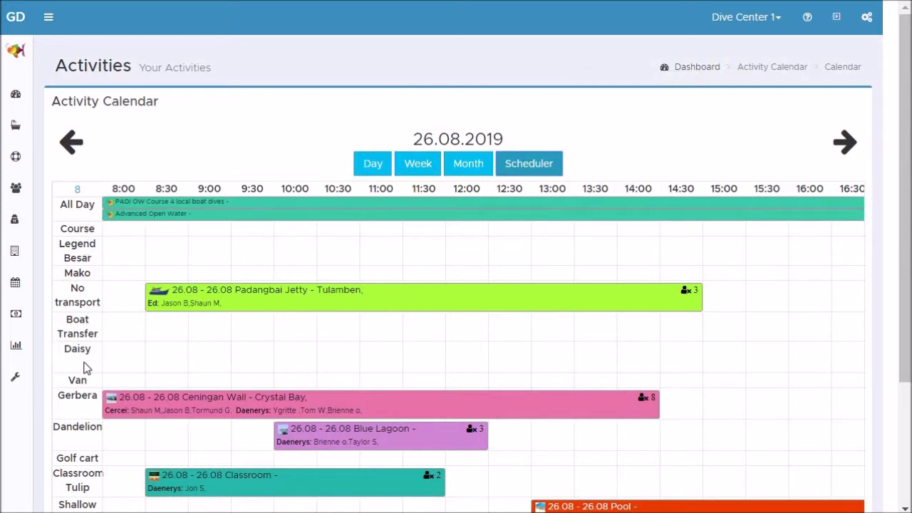
{"action": "mouse_move", "coordinate": [311, 290]}
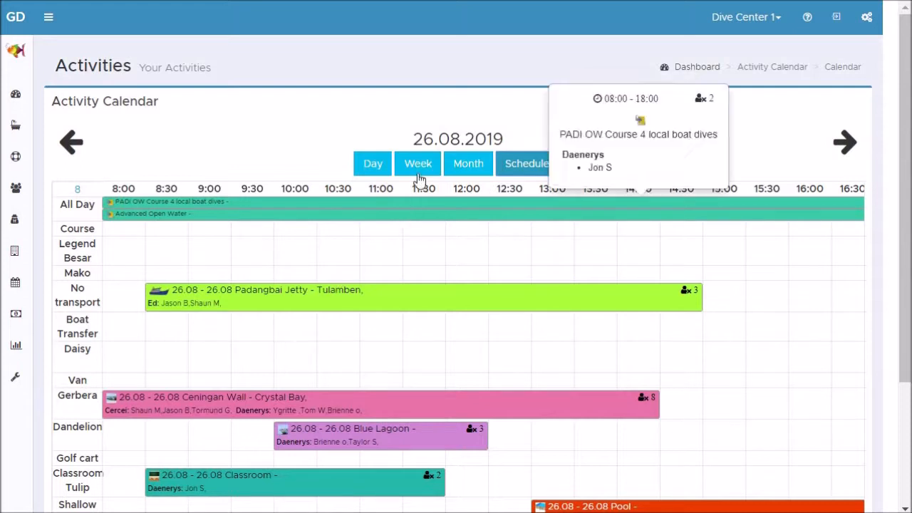
{"action": "left_click", "coordinate": [420, 171]}
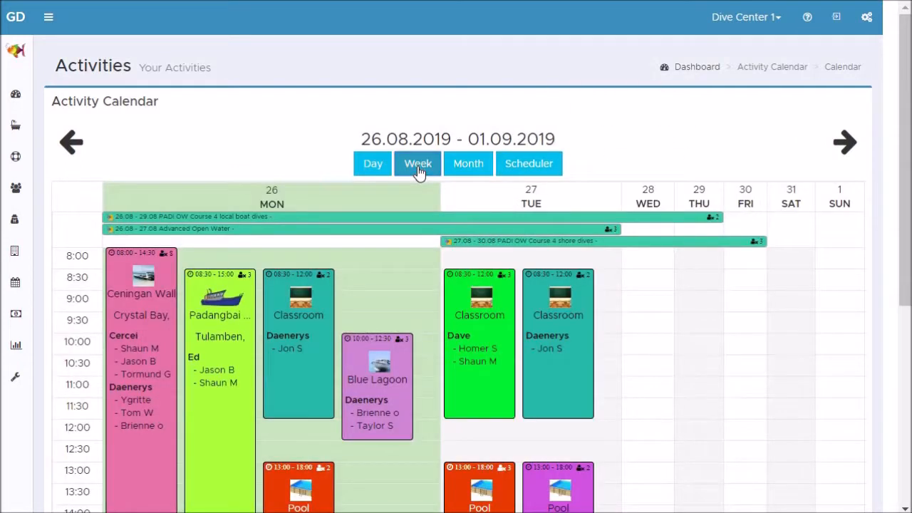
{"action": "scroll", "coordinate": [601, 118], "scroll_direction": "down", "scroll_amount": 1}
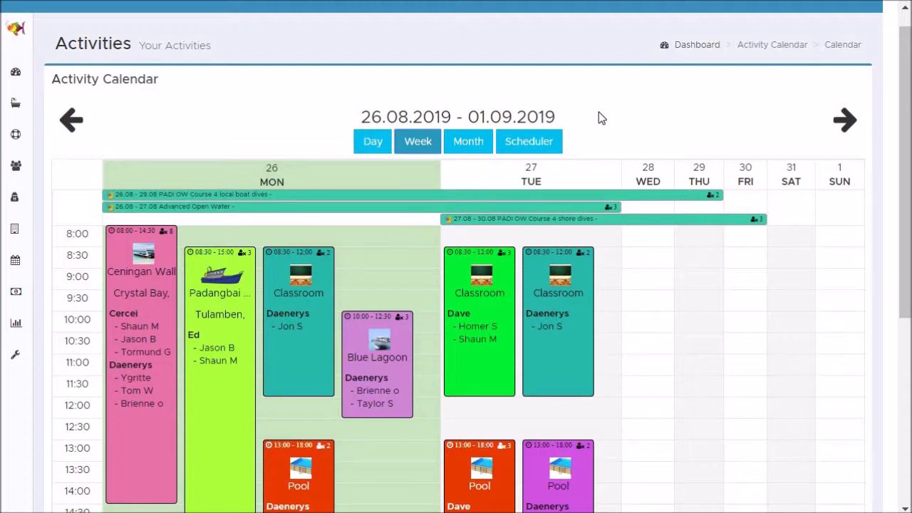
{"action": "mouse_move", "coordinate": [307, 200]}
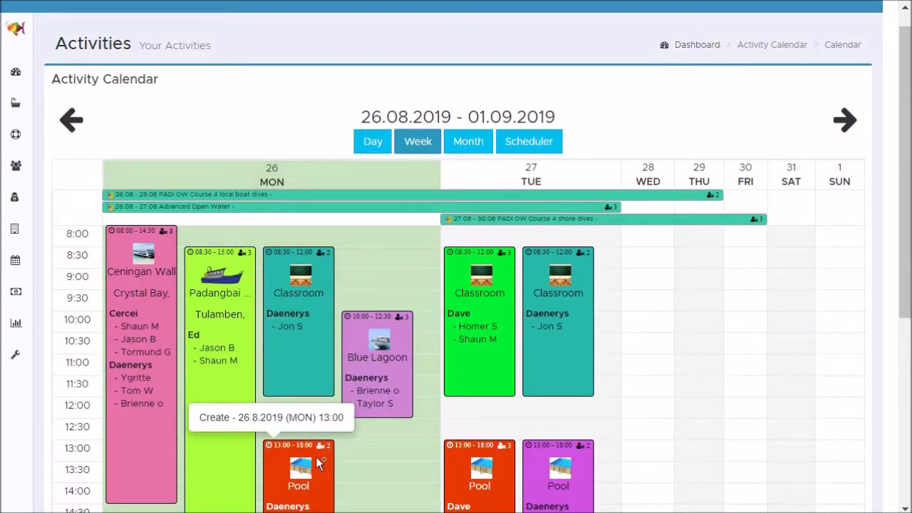
{"action": "scroll", "coordinate": [503, 371], "scroll_direction": "down", "scroll_amount": 3}
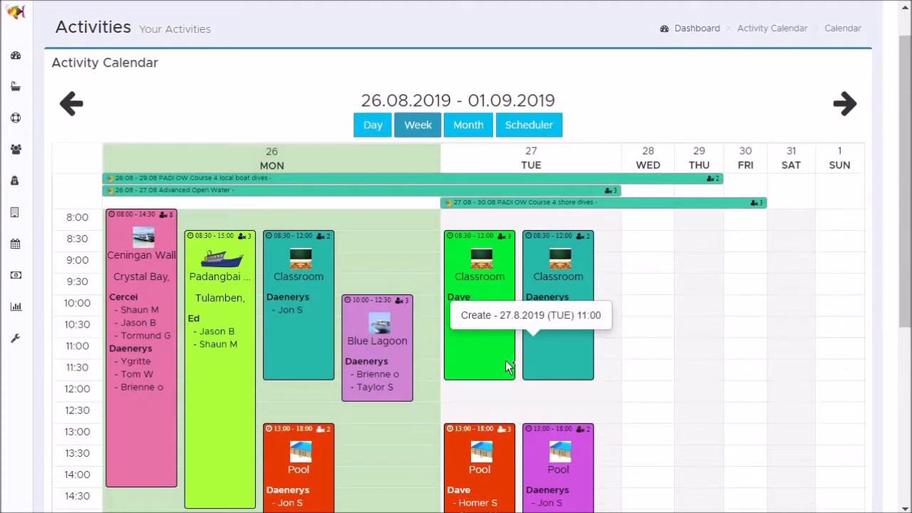
{"action": "scroll", "coordinate": [505, 360], "scroll_direction": "up", "scroll_amount": 3}
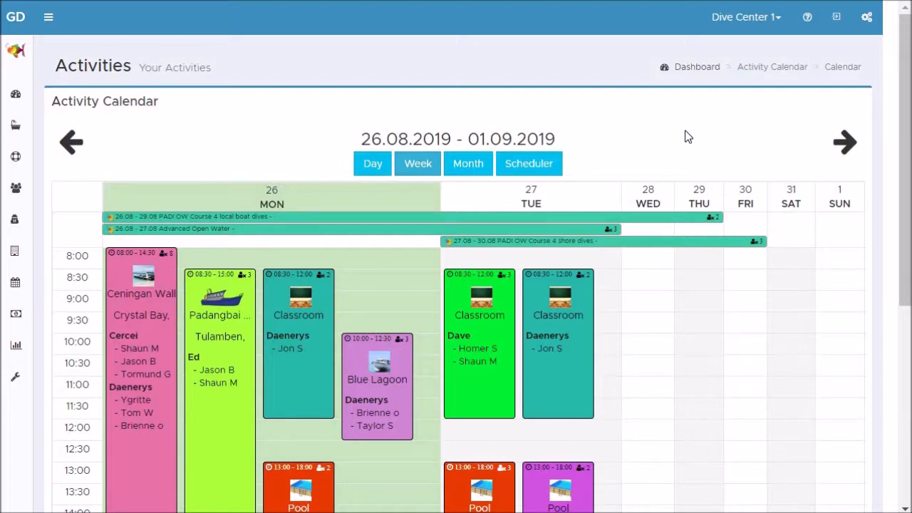
Create a course activity on 27.08.2019 at 08:00, searching for "disc" and choosing Discover Scuba Diving - 2 dives.
{"action": "left_click", "coordinate": [603, 257]}
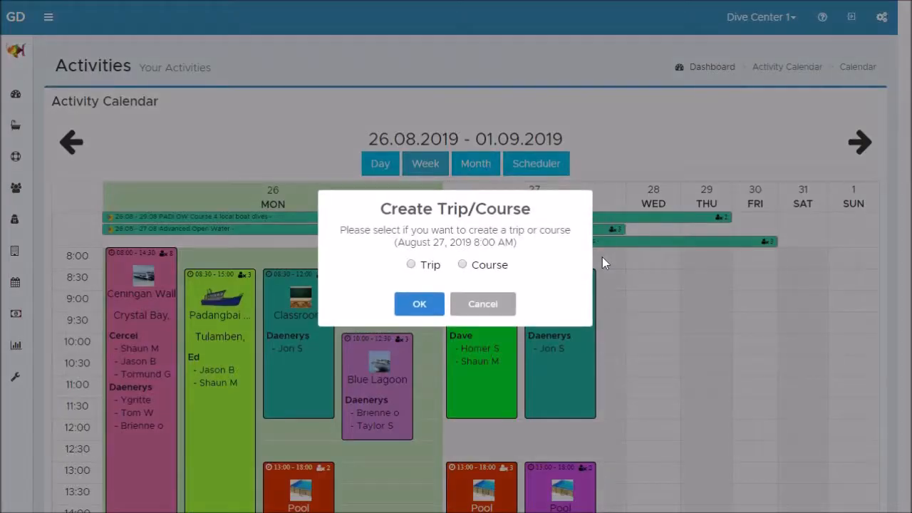
{"action": "left_click", "coordinate": [462, 265]}
{"action": "left_click", "coordinate": [418, 306]}
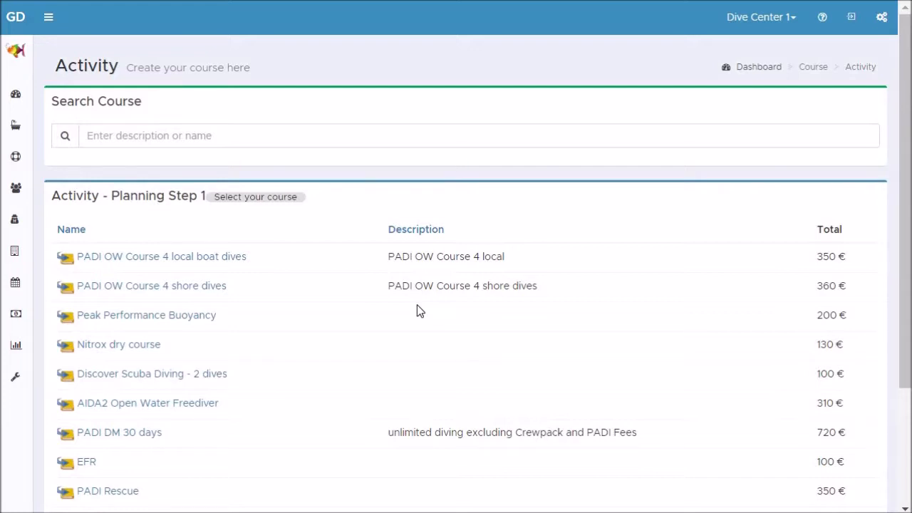
{"action": "left_click", "coordinate": [233, 139]}
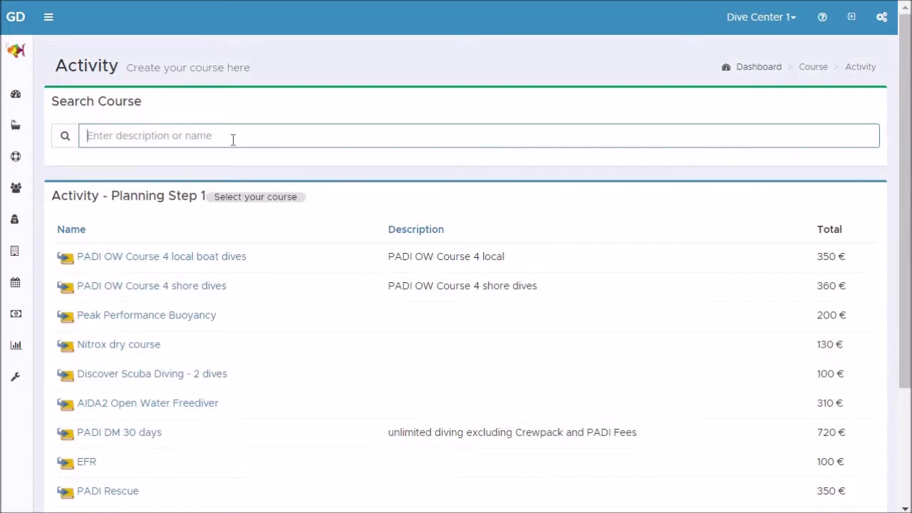
{"action": "type", "text": "disc"}
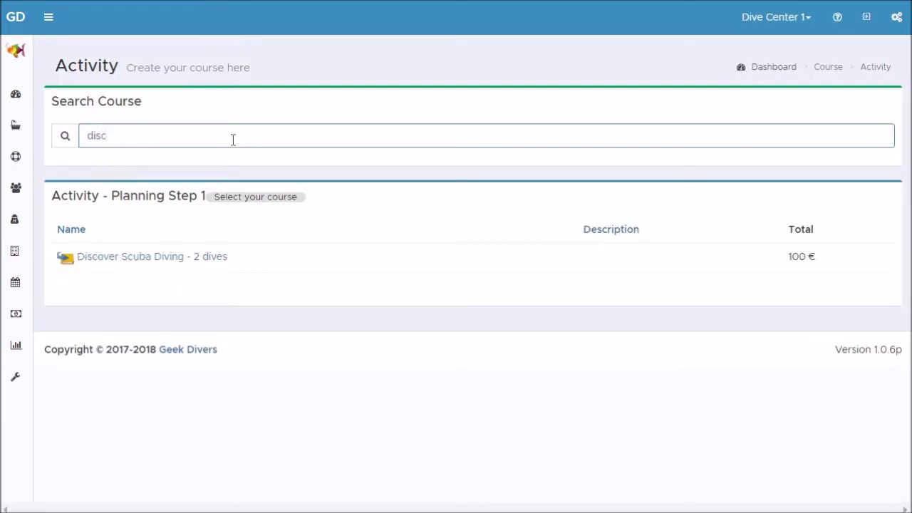
{"action": "left_click", "coordinate": [147, 262]}
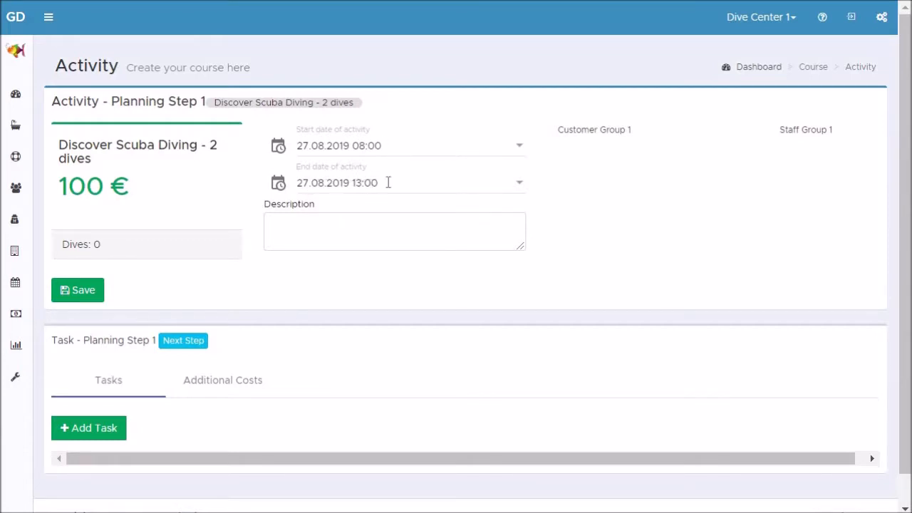
Set the course activity's end date to 27.08.2019 14:00.
{"action": "left_click", "coordinate": [361, 181]}
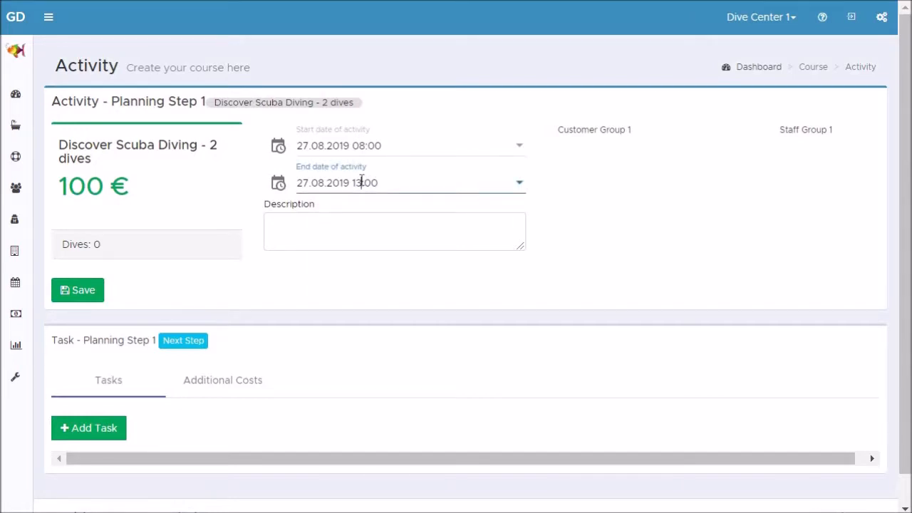
{"action": "key", "text": "BackSpace"}
{"action": "type", "text": "4"}
Continue to the second planning step and assign the first listed customer to the course.
{"action": "left_click", "coordinate": [184, 341]}
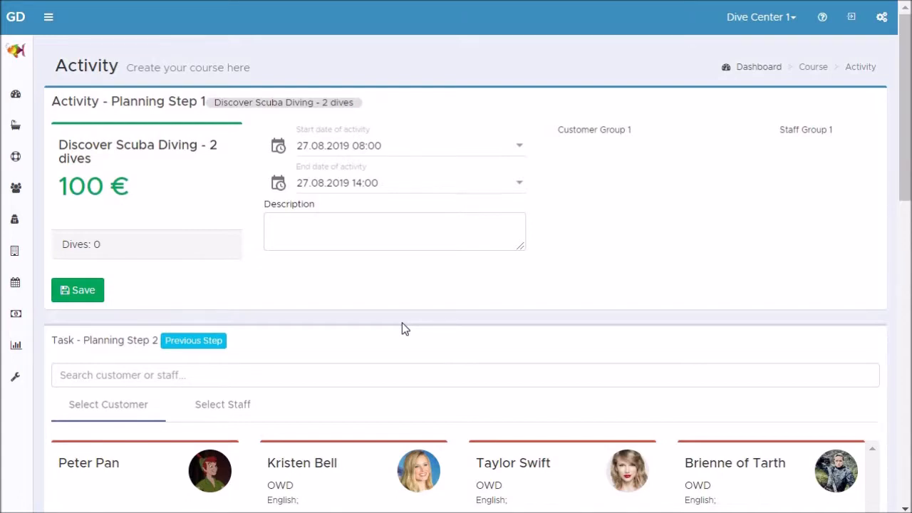
{"action": "scroll", "coordinate": [402, 324], "scroll_direction": "down", "scroll_amount": 3}
{"action": "scroll", "coordinate": [402, 328], "scroll_direction": "down", "scroll_amount": 1}
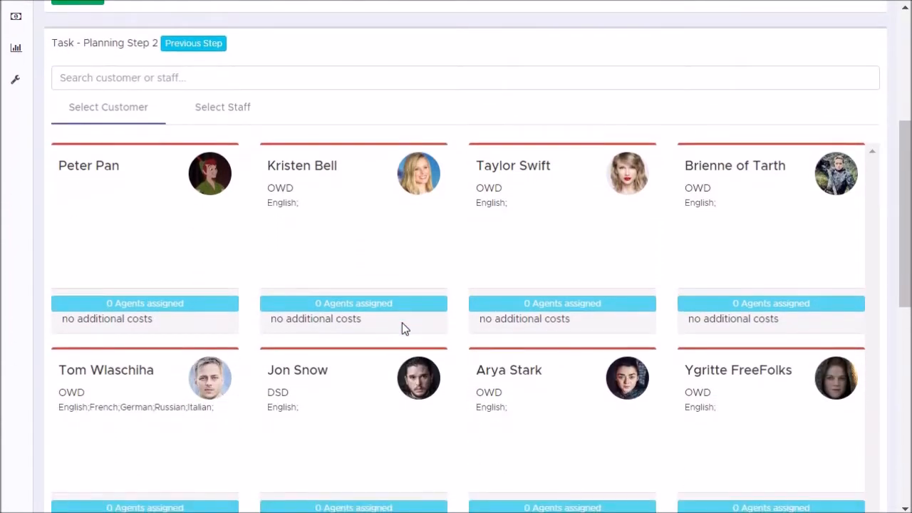
{"action": "left_click", "coordinate": [238, 80]}
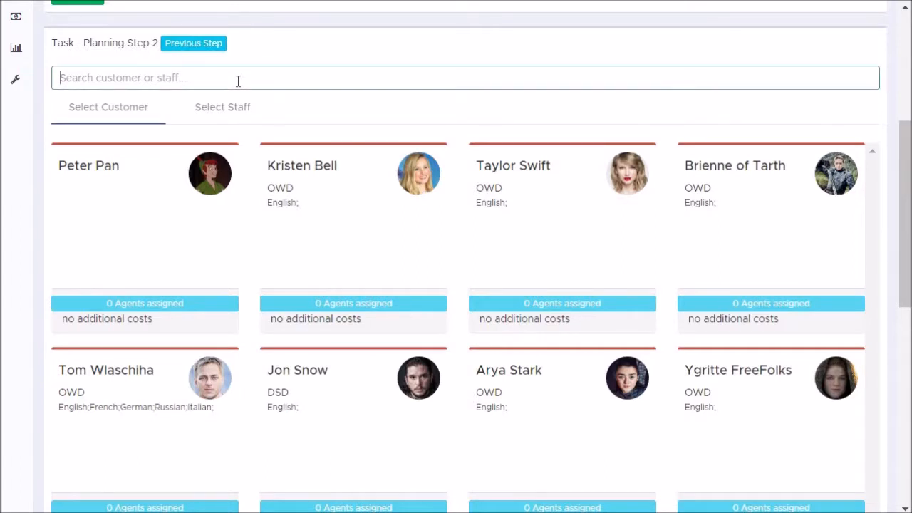
{"action": "left_click", "coordinate": [95, 168]}
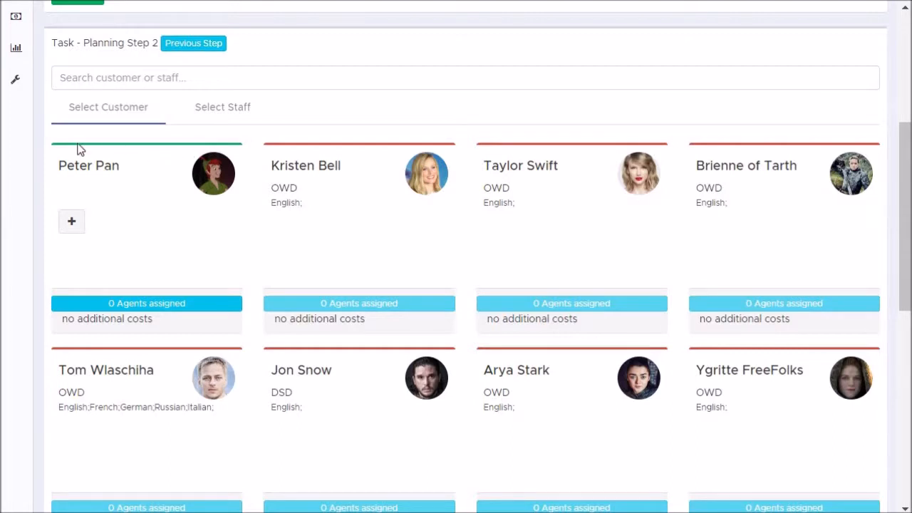
Assign the first listed staff member to the course and save the activity.
{"action": "left_click", "coordinate": [235, 107]}
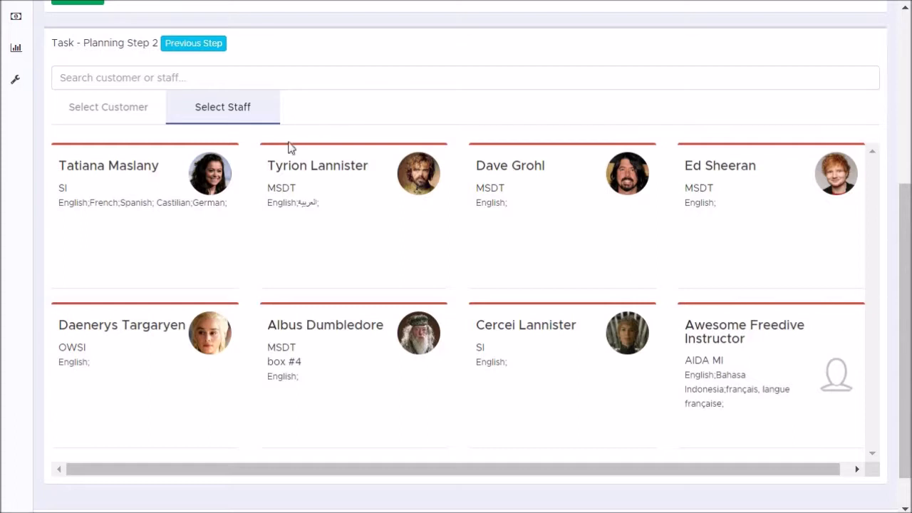
{"action": "left_click", "coordinate": [119, 159]}
{"action": "scroll", "coordinate": [119, 160], "scroll_direction": "up", "scroll_amount": 5}
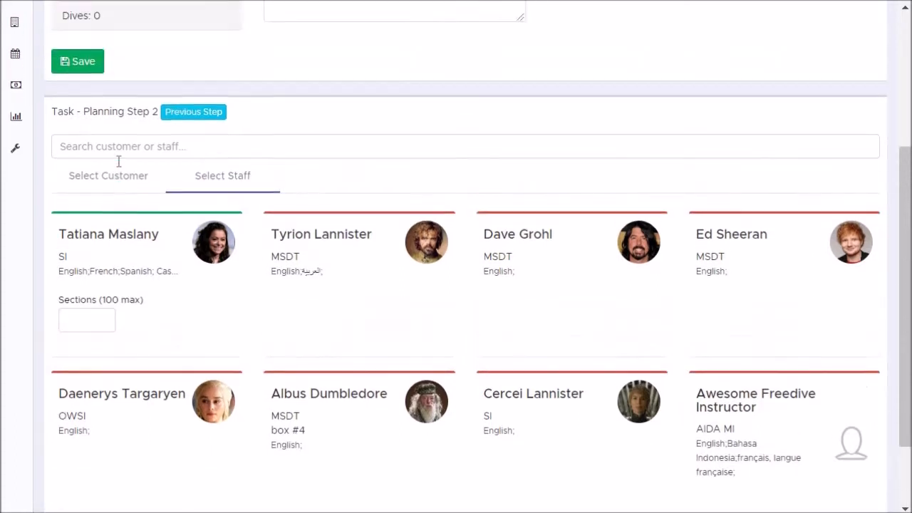
{"action": "left_click", "coordinate": [80, 243]}
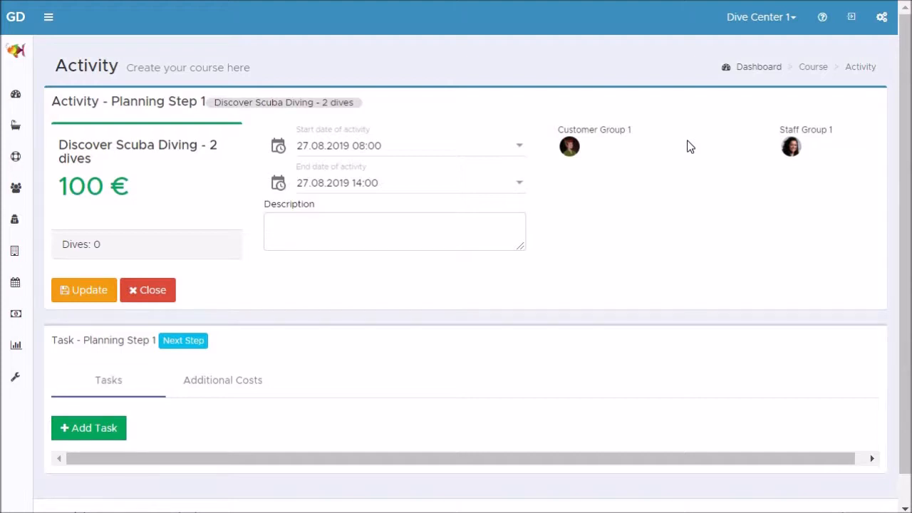
Return to the activity calendar and start a new trip on 27.08.2019 at 08:00.
{"action": "mouse_move", "coordinate": [25, 285]}
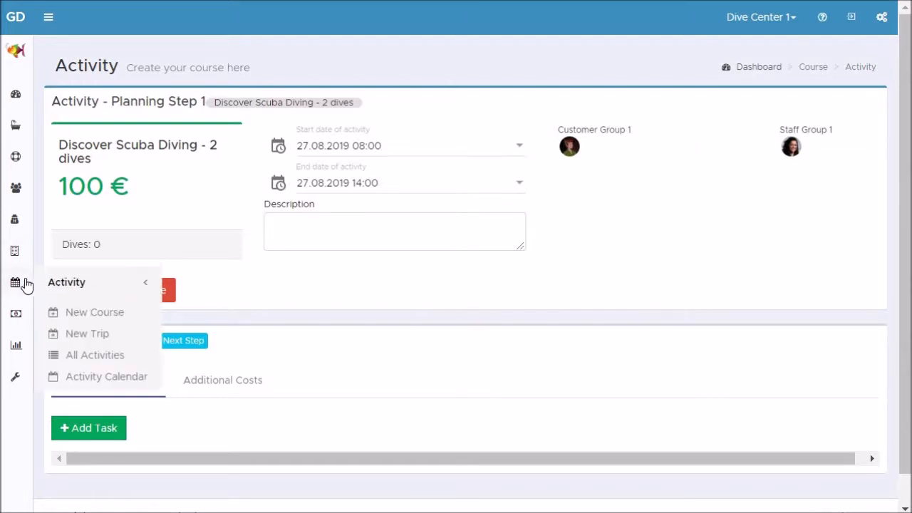
{"action": "left_click", "coordinate": [77, 378]}
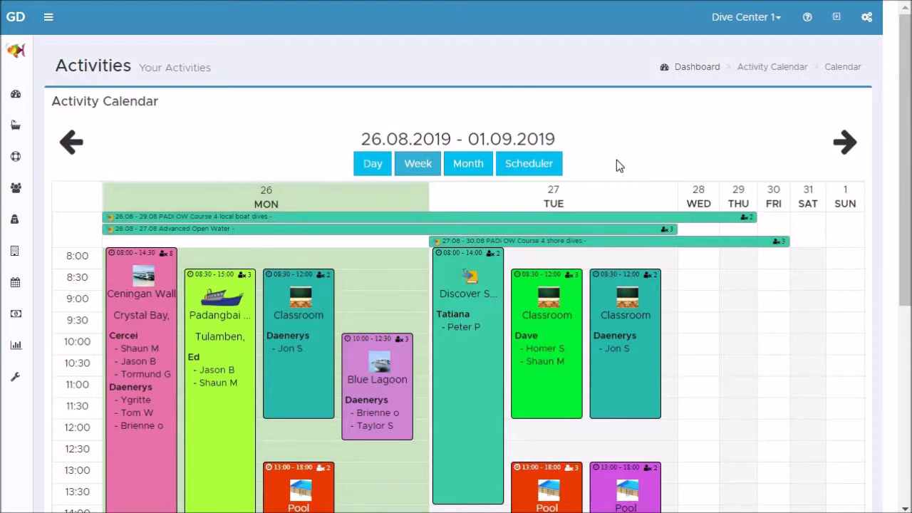
{"action": "left_click", "coordinate": [660, 258]}
{"action": "left_click", "coordinate": [411, 265]}
{"action": "left_click", "coordinate": [417, 304]}
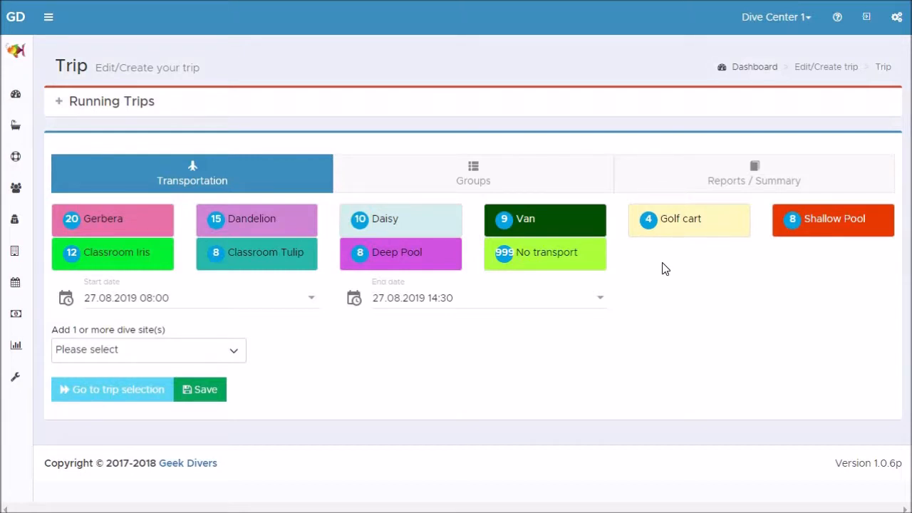
Choose Gerbera as the trip's transportation and set the trip from 27.08.2019 08:30 to 27.08.2019 14:00.
{"action": "left_click", "coordinate": [111, 225]}
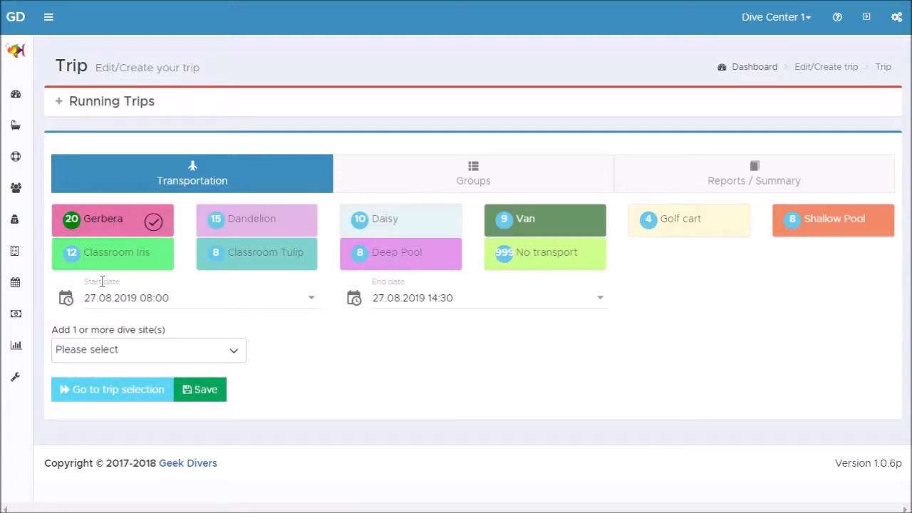
{"action": "left_click", "coordinate": [161, 297]}
{"action": "key", "text": "BackSpace"}
{"action": "type", "text": "3"}
{"action": "left_click", "coordinate": [431, 330]}
{"action": "left_click", "coordinate": [446, 298]}
{"action": "key", "text": "BackSpace"}
{"action": "type", "text": "0"}
{"action": "left_click", "coordinate": [393, 341]}
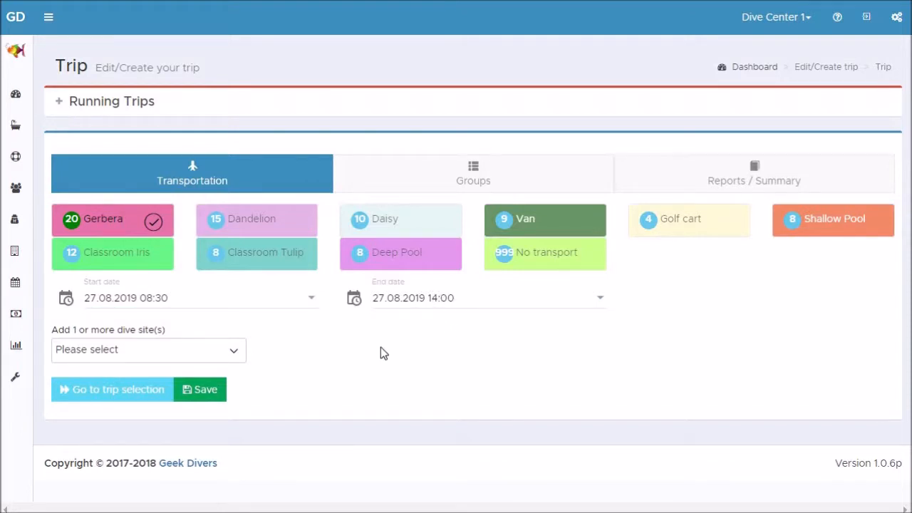
Add Blue Lagoon and Ceningan Wall as the trip's dive sites and continue to its groups.
{"action": "left_click", "coordinate": [232, 354]}
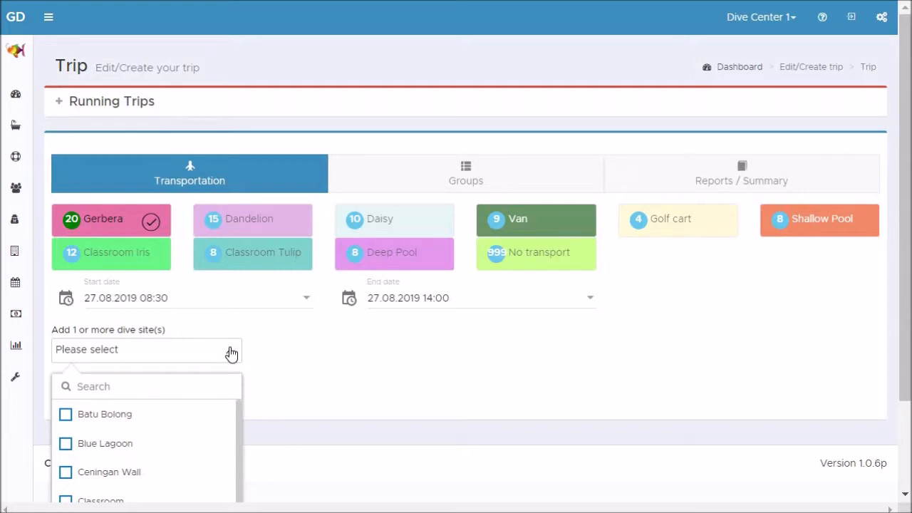
{"action": "left_click", "coordinate": [122, 446]}
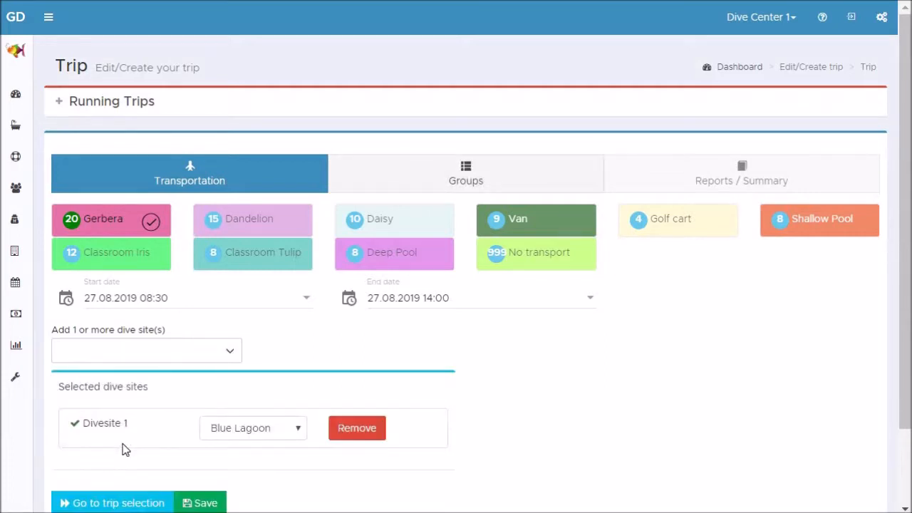
{"action": "left_click", "coordinate": [204, 358]}
{"action": "left_click", "coordinate": [134, 485]}
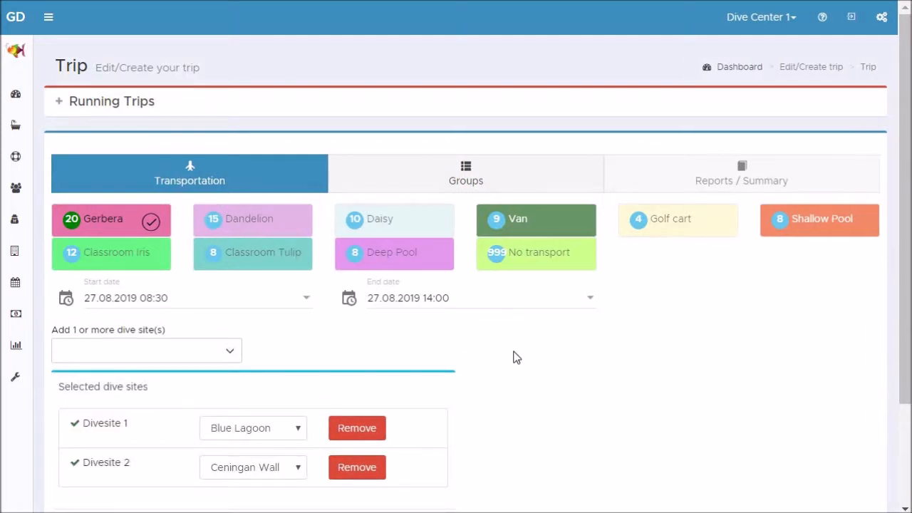
{"action": "left_click", "coordinate": [483, 183]}
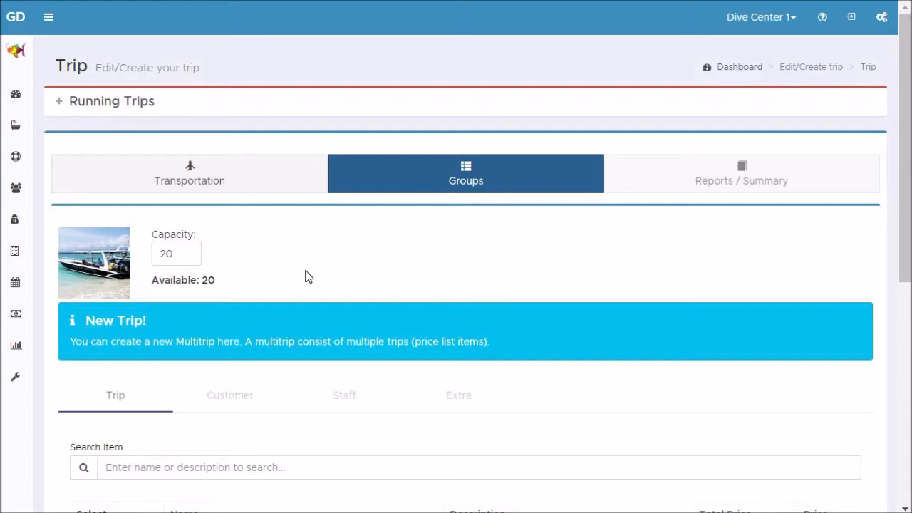
Select the 2-tank dive boat item for the new trip's first group.
{"action": "scroll", "coordinate": [308, 276], "scroll_direction": "down", "scroll_amount": 4}
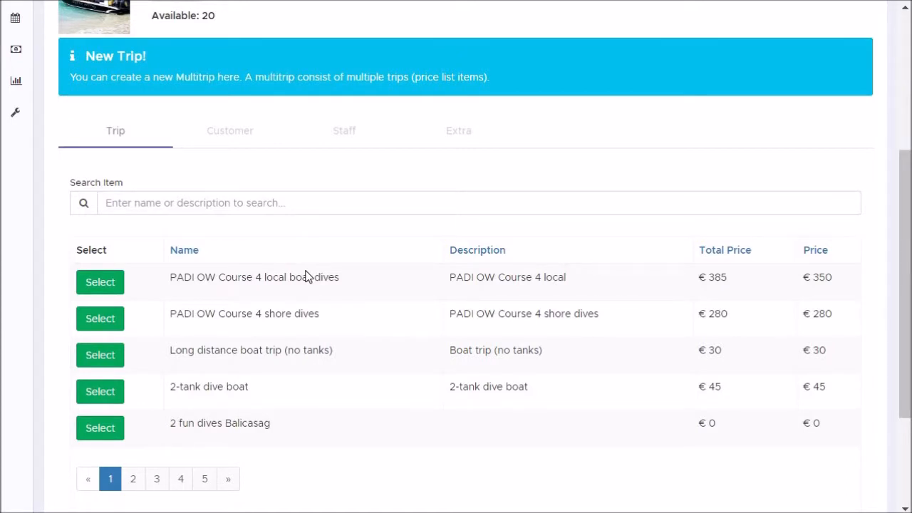
{"action": "left_click", "coordinate": [240, 202]}
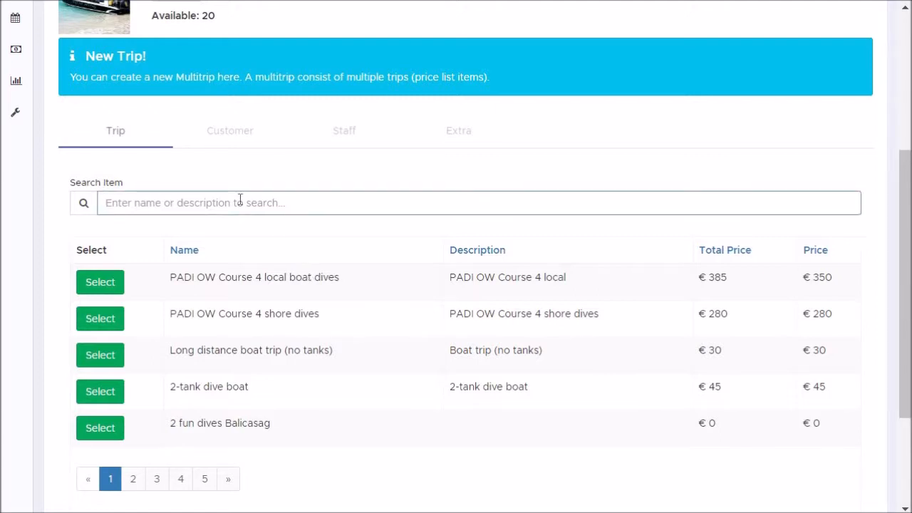
{"action": "left_click", "coordinate": [100, 392]}
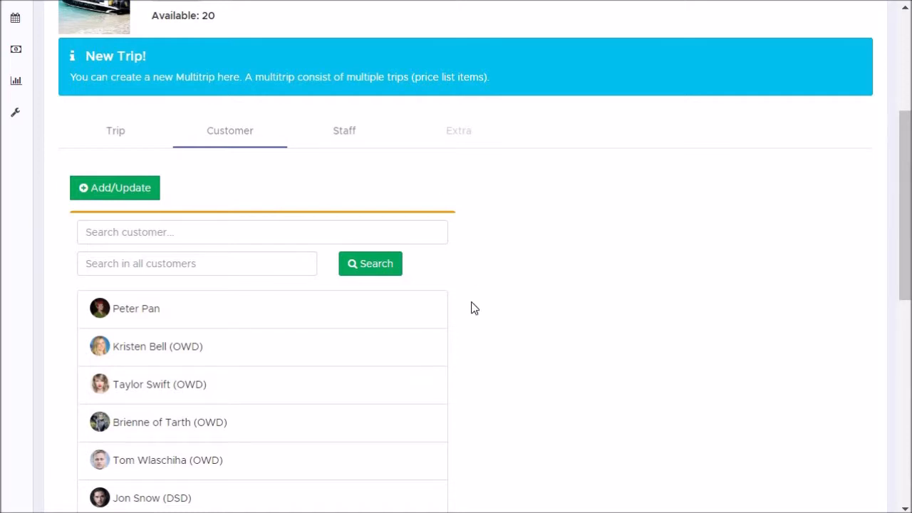
Add the second listed customer to the 2-tank dive boat group and enable EAN for that customer.
{"action": "scroll", "coordinate": [474, 308], "scroll_direction": "down", "scroll_amount": 2}
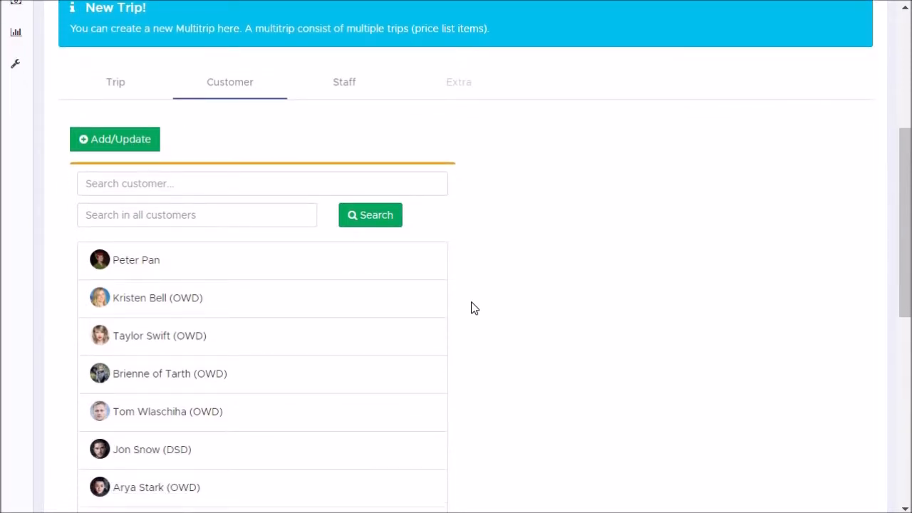
{"action": "left_click", "coordinate": [205, 217]}
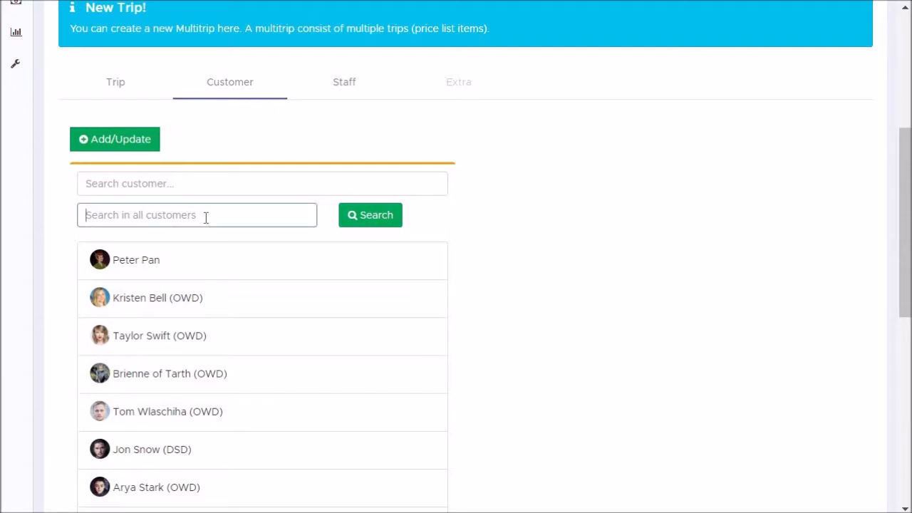
{"action": "left_click", "coordinate": [180, 308]}
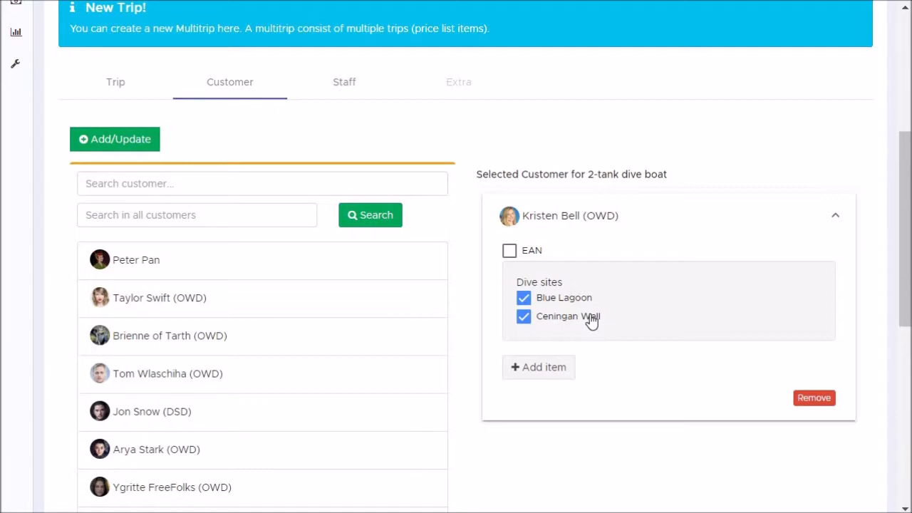
{"action": "left_click", "coordinate": [510, 252]}
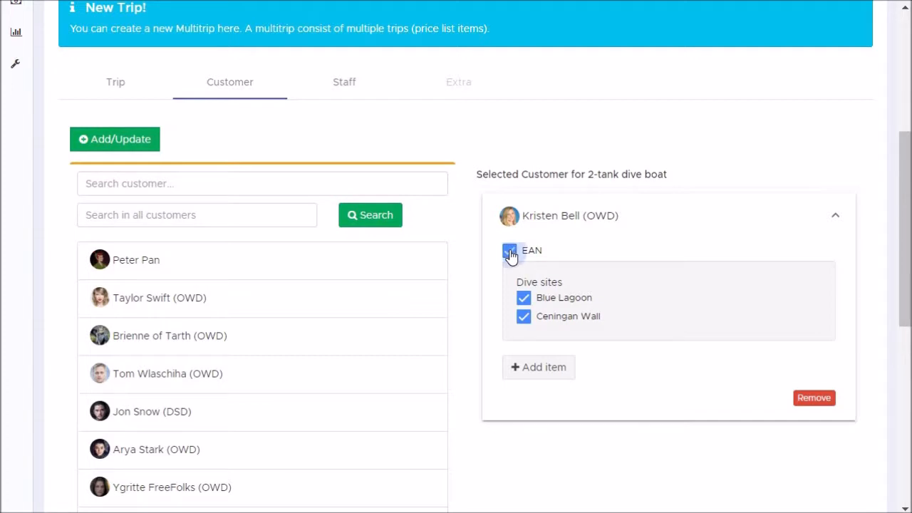
Add the second of the remaining listed customers to the group and attach the Computer rental item to that customer.
{"action": "left_click", "coordinate": [180, 308]}
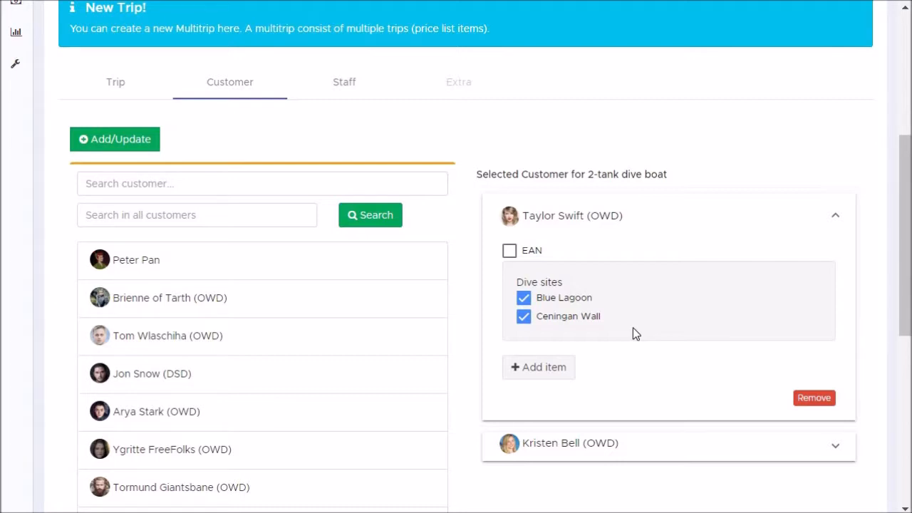
{"action": "left_click", "coordinate": [540, 371]}
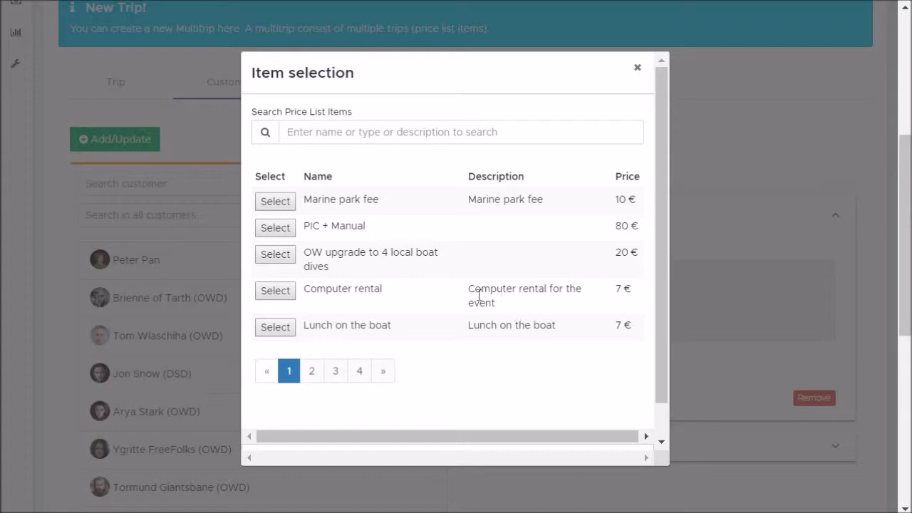
{"action": "left_click", "coordinate": [275, 291]}
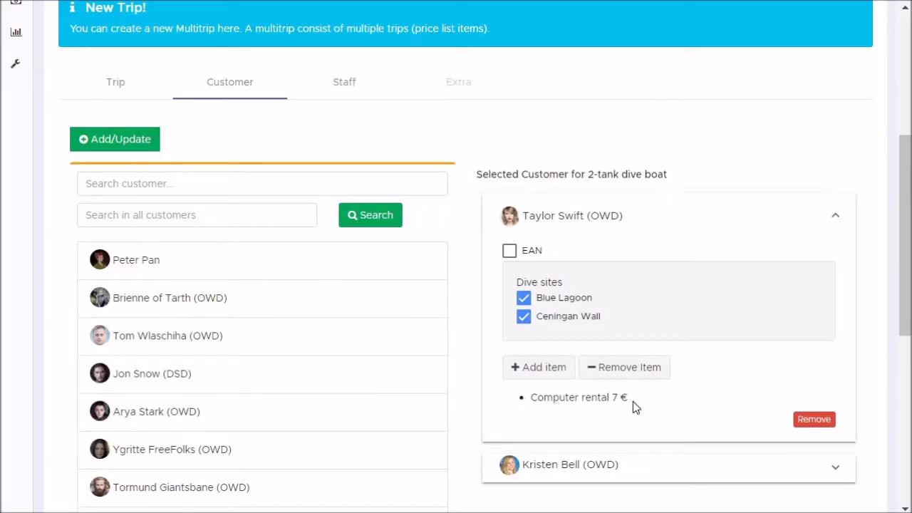
Assign the fourth listed staff member to the 2-tank dive boat group and add the group to the trip.
{"action": "left_click", "coordinate": [345, 84]}
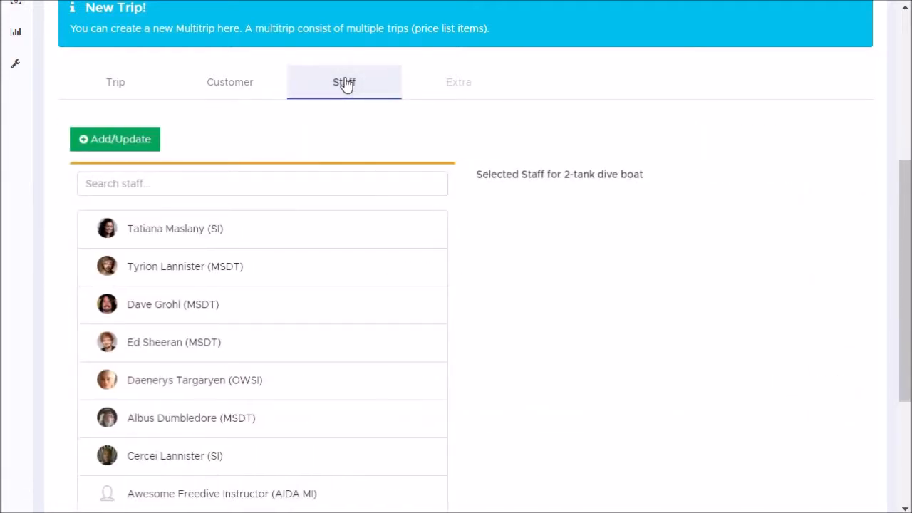
{"action": "left_click", "coordinate": [169, 347]}
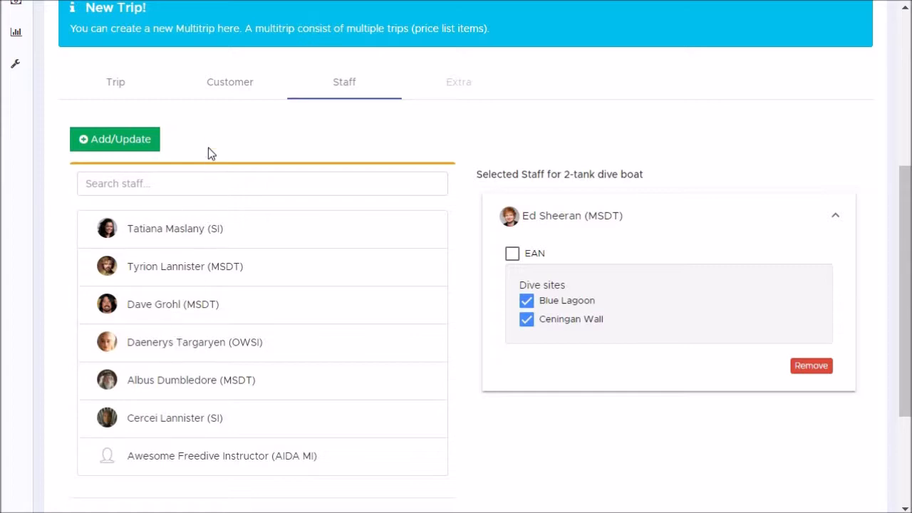
{"action": "left_click", "coordinate": [116, 140]}
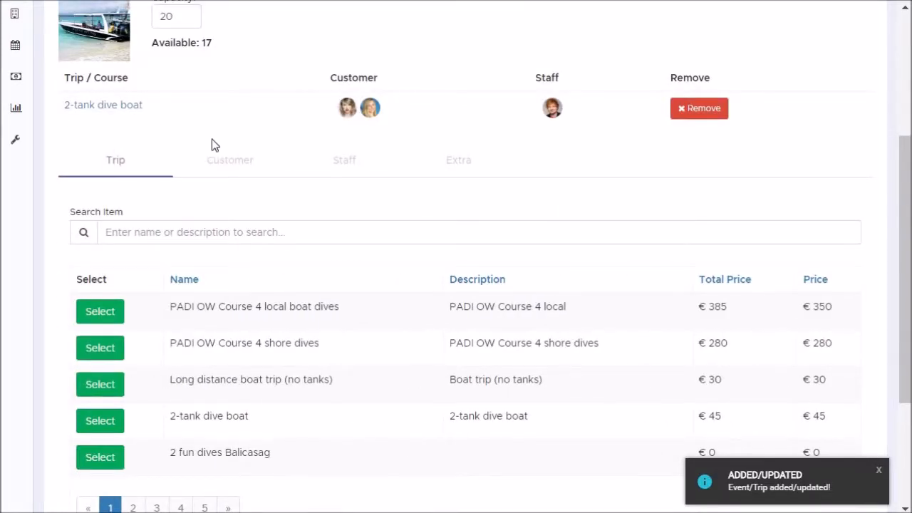
Find Discover Scuba Diving - 2 dives with the search "discov" and add it to the trip using the existing course of 27.08.2019 08:00.
{"action": "scroll", "coordinate": [212, 144], "scroll_direction": "up", "scroll_amount": 3}
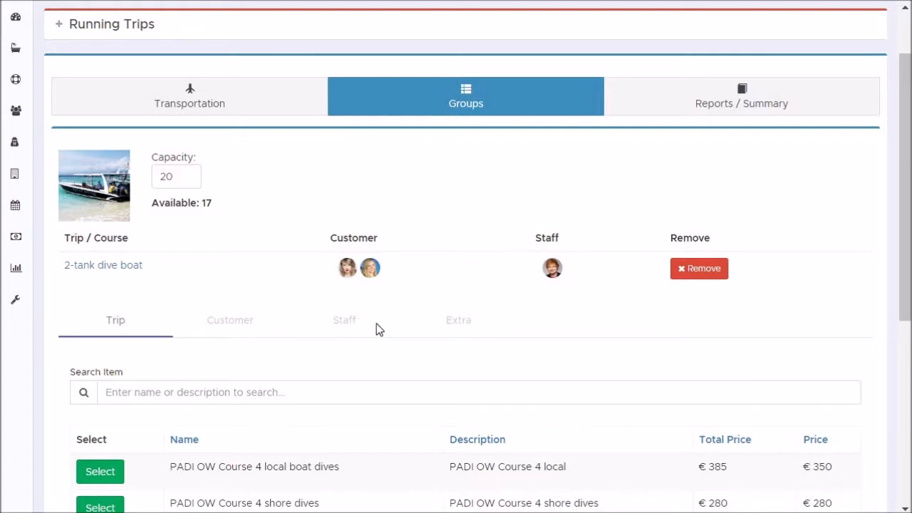
{"action": "left_click", "coordinate": [269, 392]}
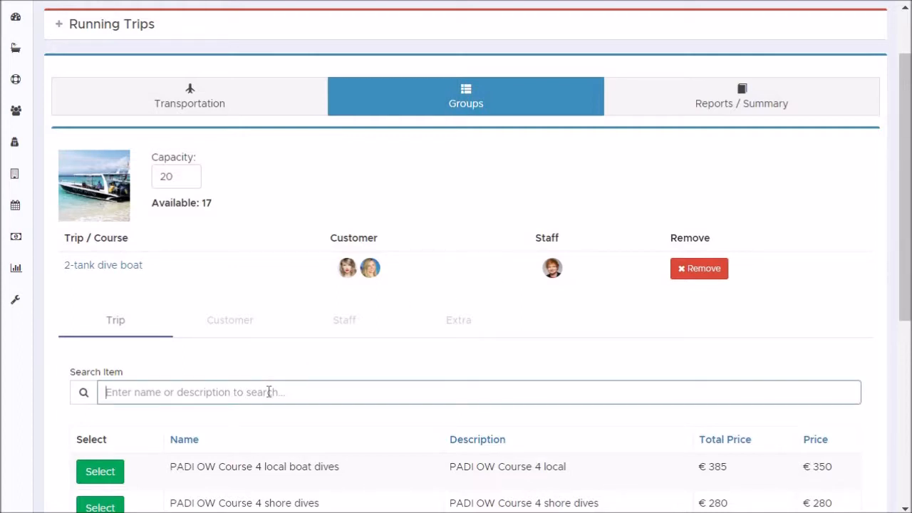
{"action": "type", "text": "discov"}
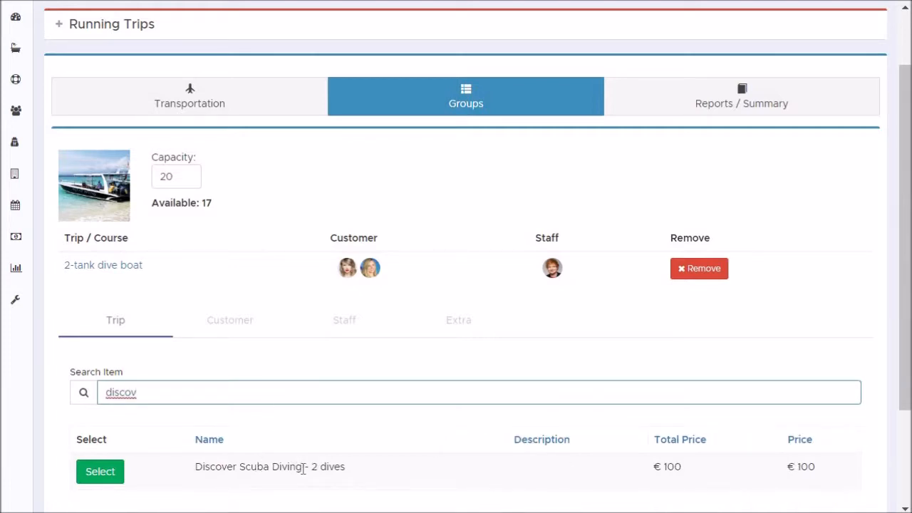
{"action": "left_click", "coordinate": [101, 472]}
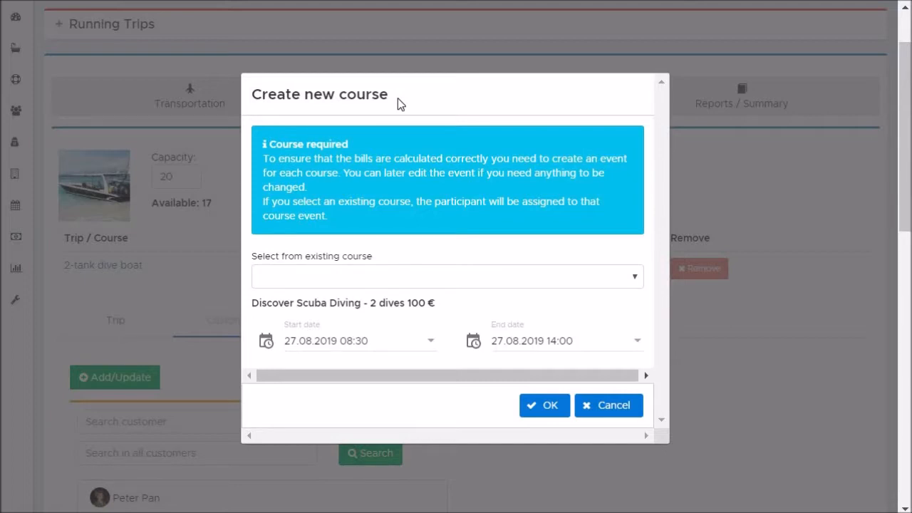
{"action": "left_click", "coordinate": [417, 284]}
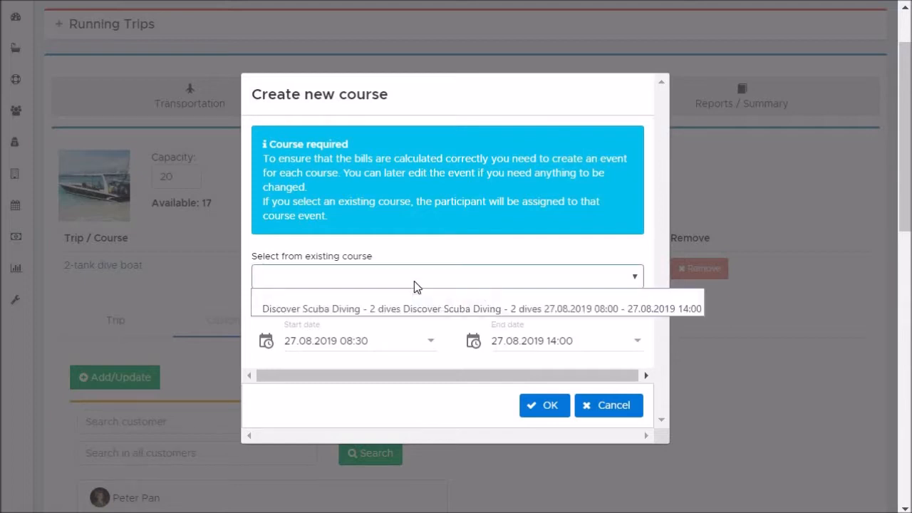
{"action": "left_click", "coordinate": [417, 307]}
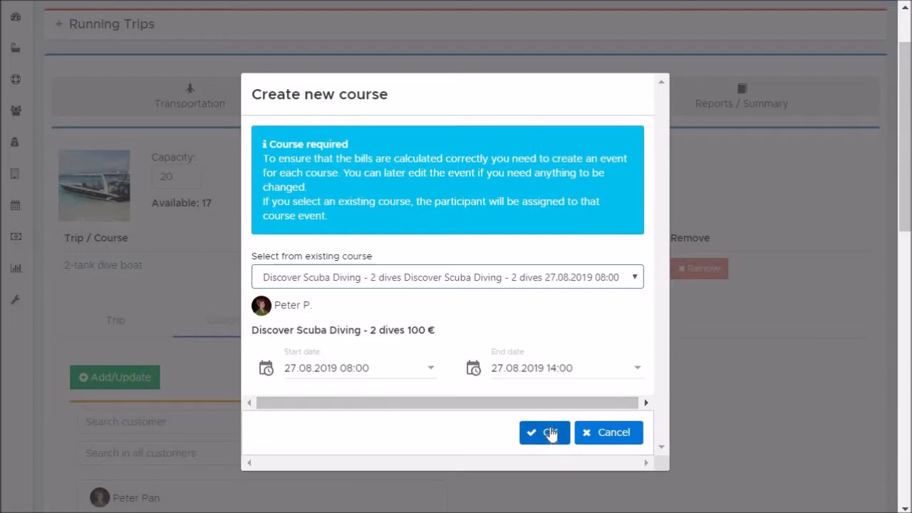
{"action": "left_click", "coordinate": [550, 433]}
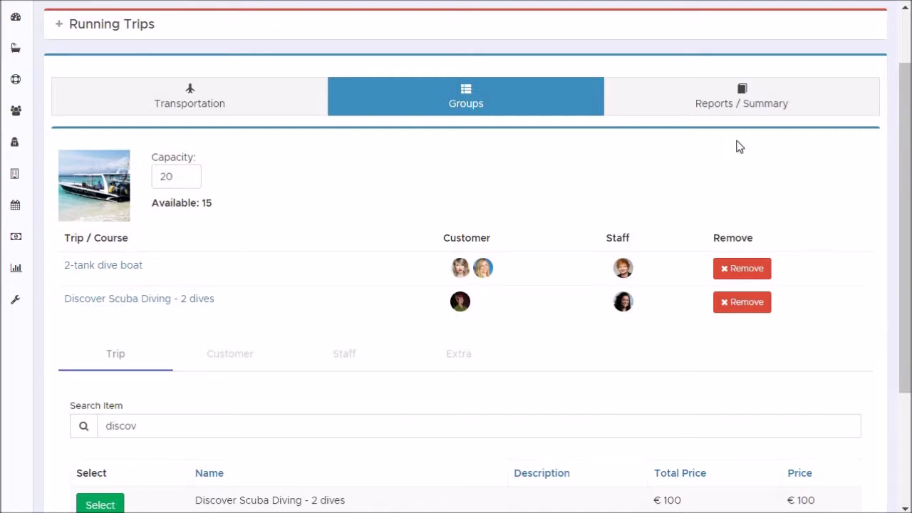
Open the trip's activity summary in the reports and set the first listed staff member as Boat Master/Trip Leader.
{"action": "left_click", "coordinate": [768, 106]}
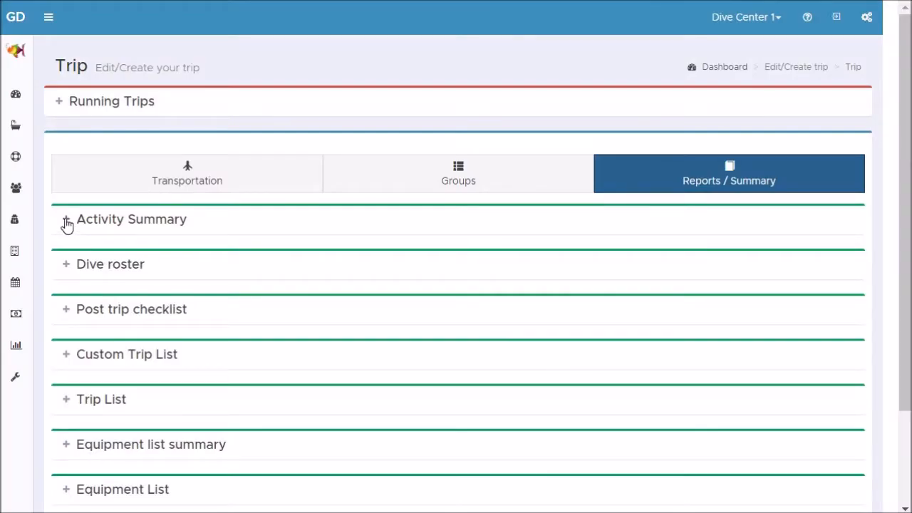
{"action": "left_click", "coordinate": [67, 224]}
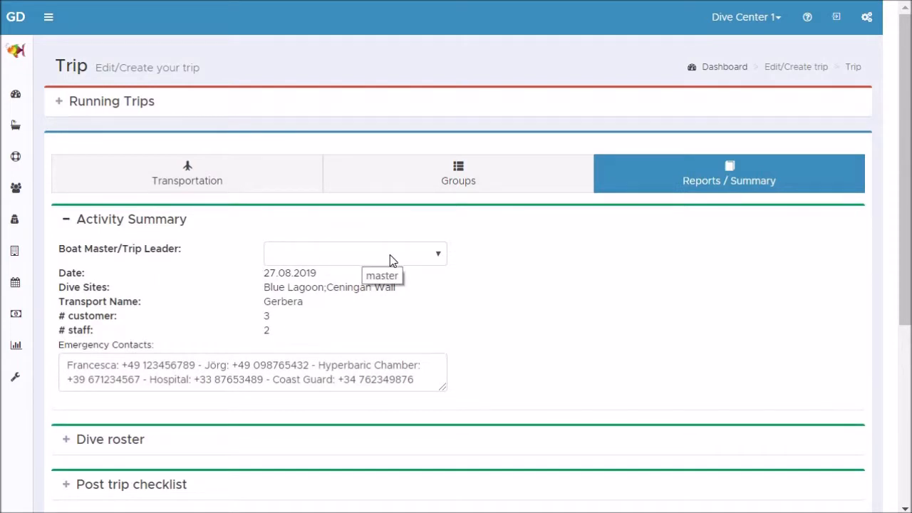
{"action": "left_click", "coordinate": [389, 260]}
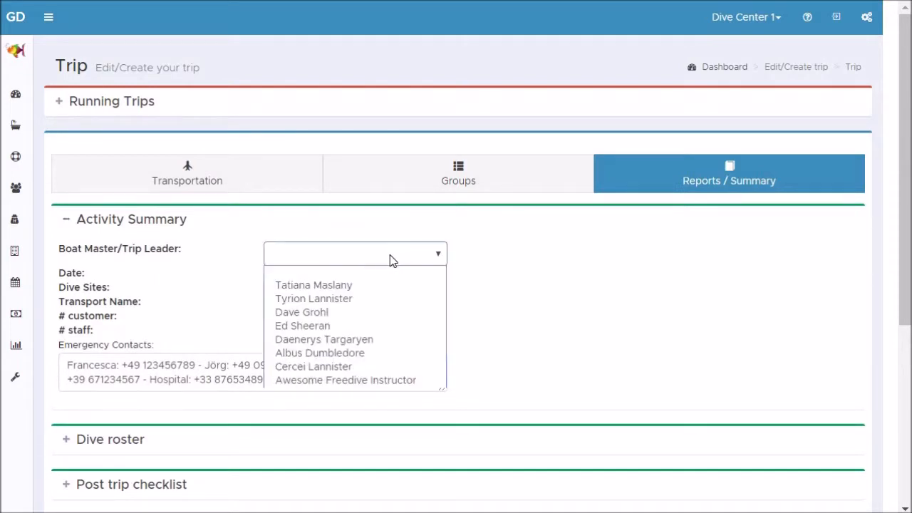
{"action": "left_click", "coordinate": [358, 286]}
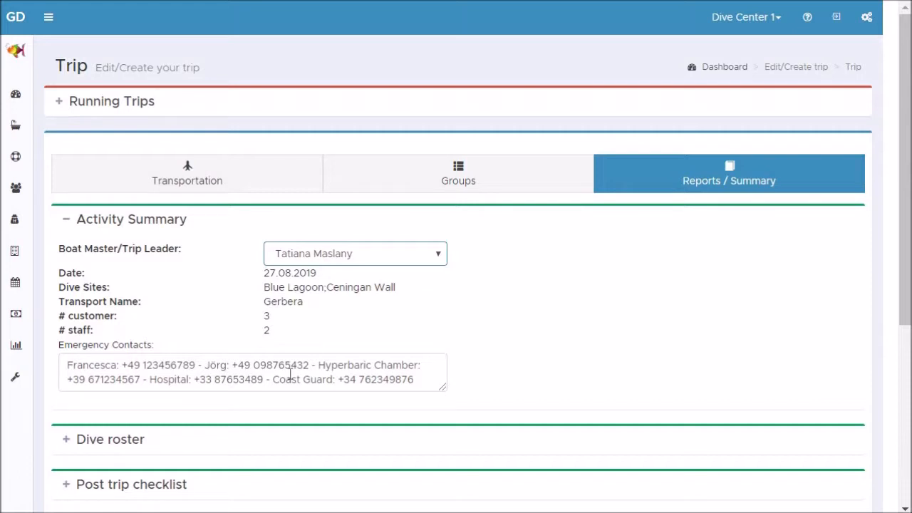
In the dive roster's first Blue Lagoon row, enter time in 09:00, time out 09:50 and depth 27 m.
{"action": "scroll", "coordinate": [519, 375], "scroll_direction": "down", "scroll_amount": 3}
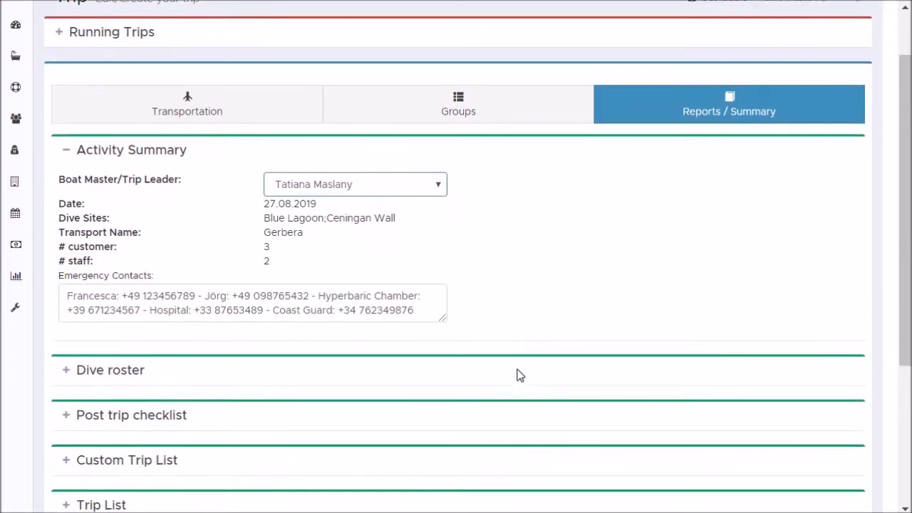
{"action": "scroll", "coordinate": [519, 375], "scroll_direction": "down", "scroll_amount": 1}
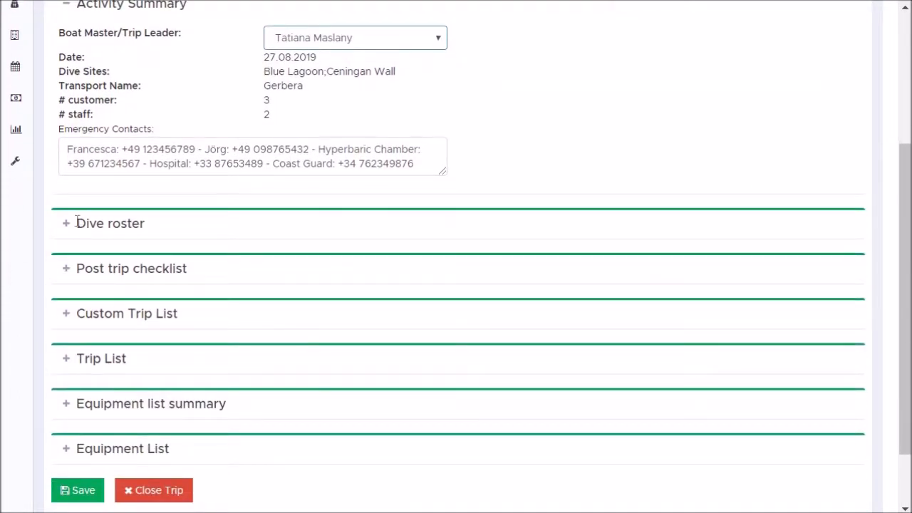
{"action": "left_click", "coordinate": [69, 226]}
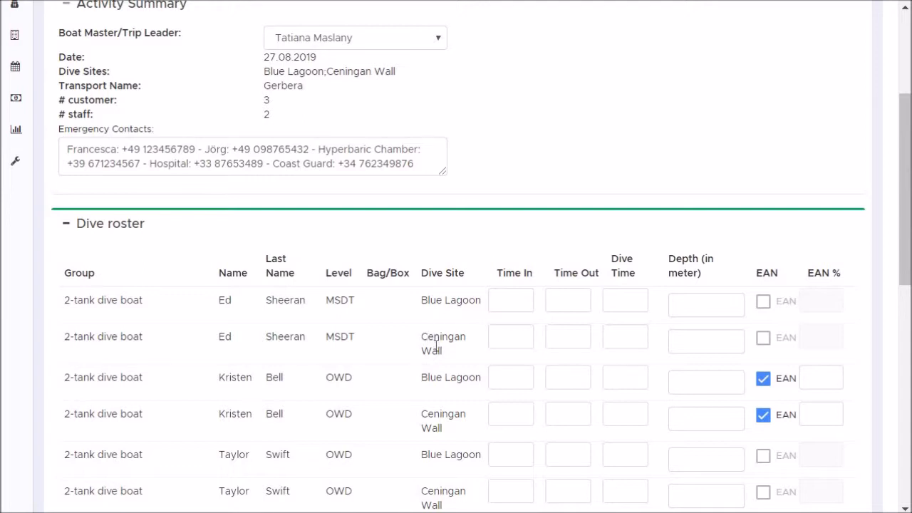
{"action": "left_click", "coordinate": [501, 304]}
{"action": "type", "text": "09:00"}
{"action": "key", "text": "Tab"}
{"action": "type", "text": "0950"}
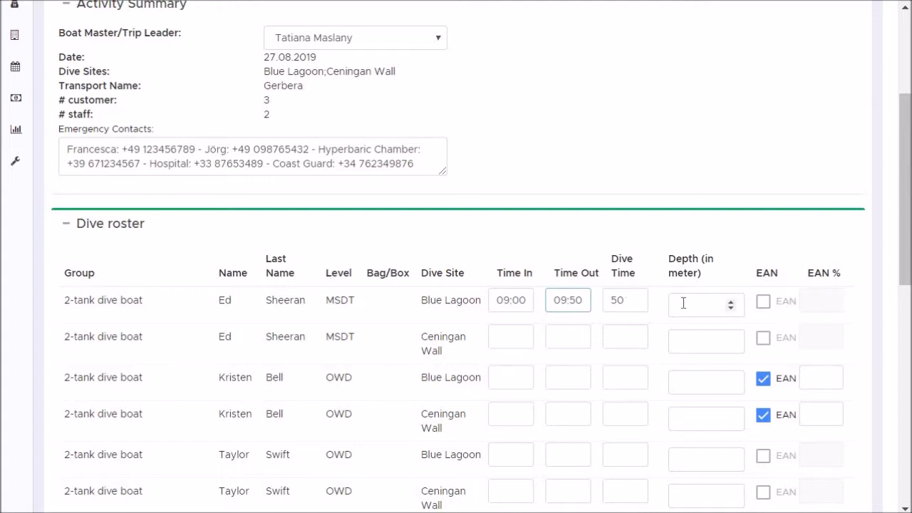
{"action": "left_click", "coordinate": [683, 303]}
{"action": "type", "text": "27"}
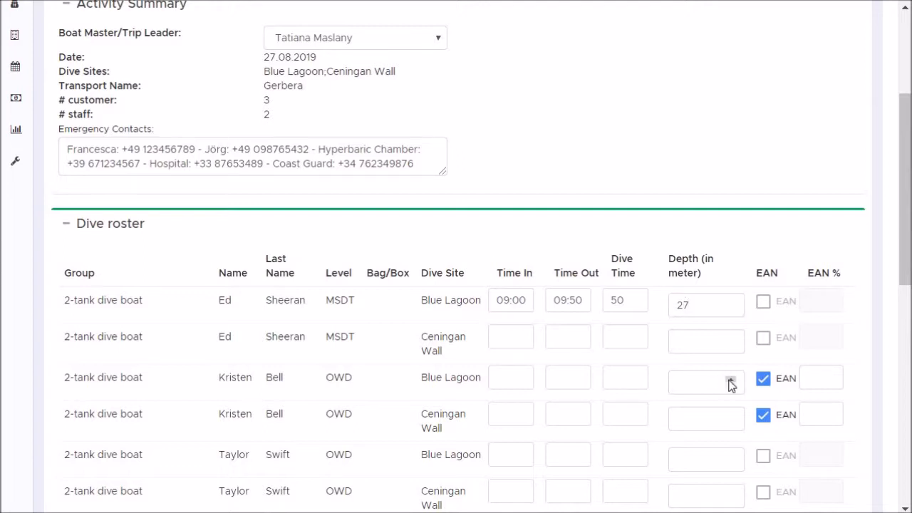
Set the EAN percentage to 32 for the EAN customer's Blue Lagoon dive in the roster.
{"action": "left_click", "coordinate": [813, 378]}
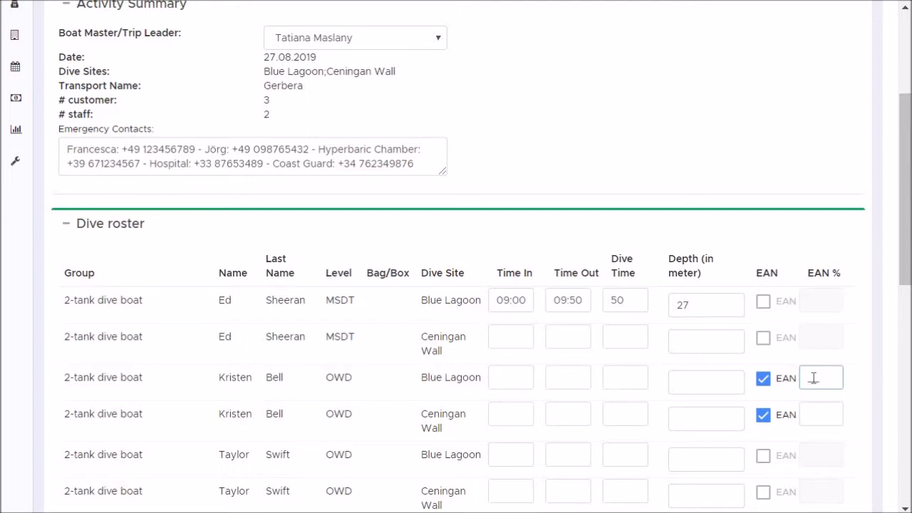
{"action": "type", "text": "32"}
{"action": "left_click", "coordinate": [805, 258]}
Print the dive roster in landscape, save it as diveroster.pdf, and open the file to review the roster and post trip checklist.
{"action": "scroll", "coordinate": [805, 258], "scroll_direction": "down", "scroll_amount": 6}
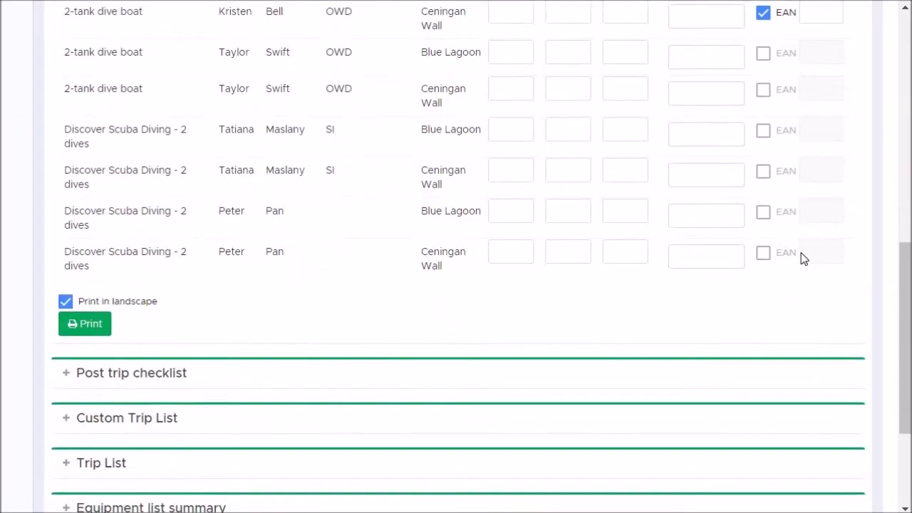
{"action": "left_click", "coordinate": [91, 325]}
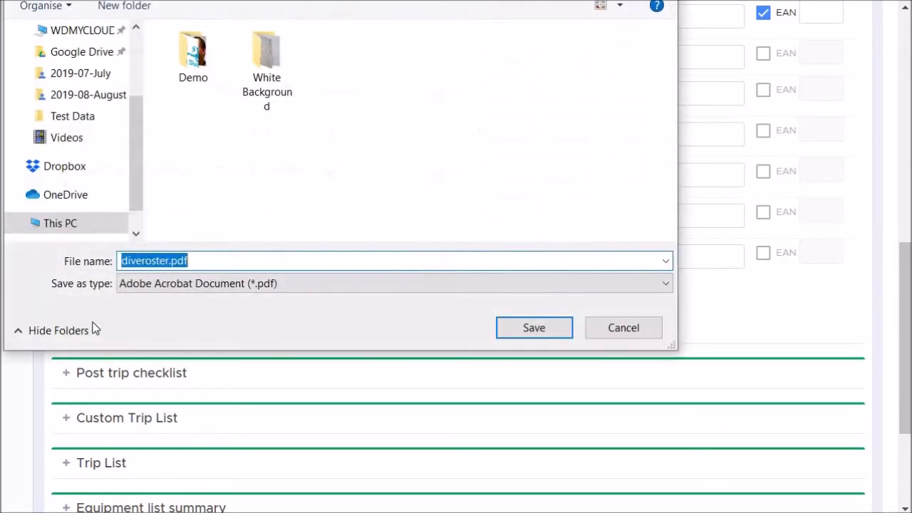
{"action": "left_click", "coordinate": [534, 327]}
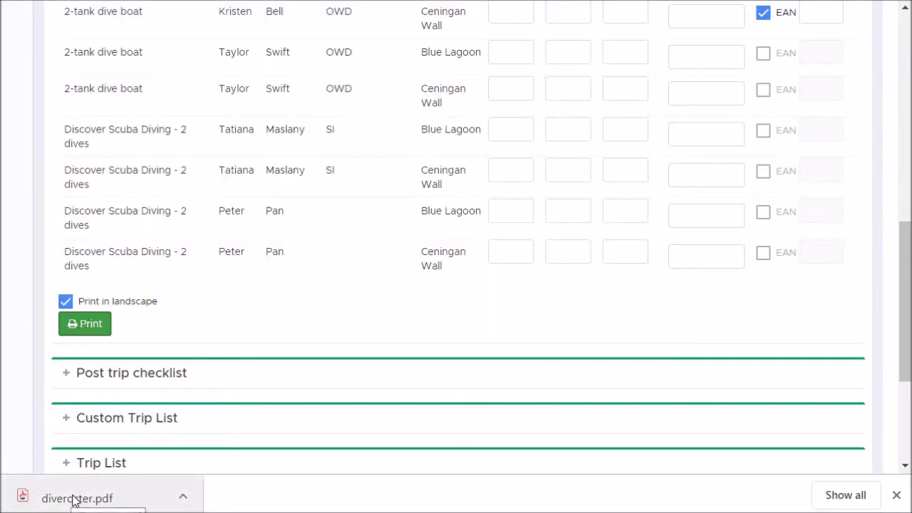
{"action": "left_click", "coordinate": [75, 499]}
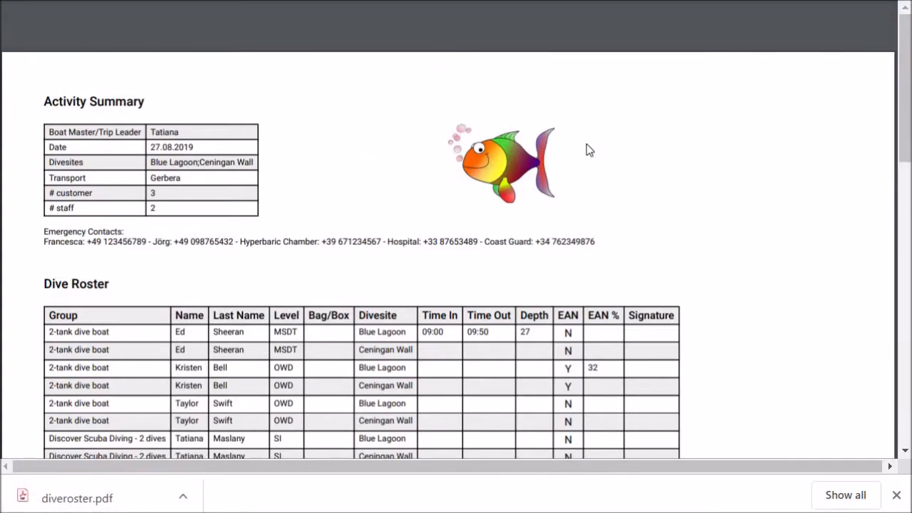
{"action": "scroll", "coordinate": [490, 230], "scroll_direction": "down", "scroll_amount": 3}
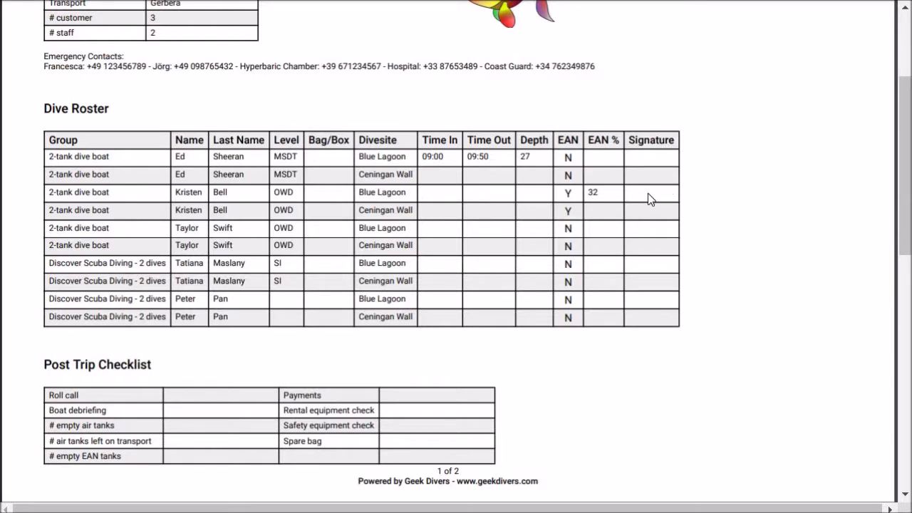
Finish reviewing the dive roster PDF, close it, and open the Custom Trip List report to examine its columns and entries.
{"action": "scroll", "coordinate": [648, 193], "scroll_direction": "down", "scroll_amount": 3}
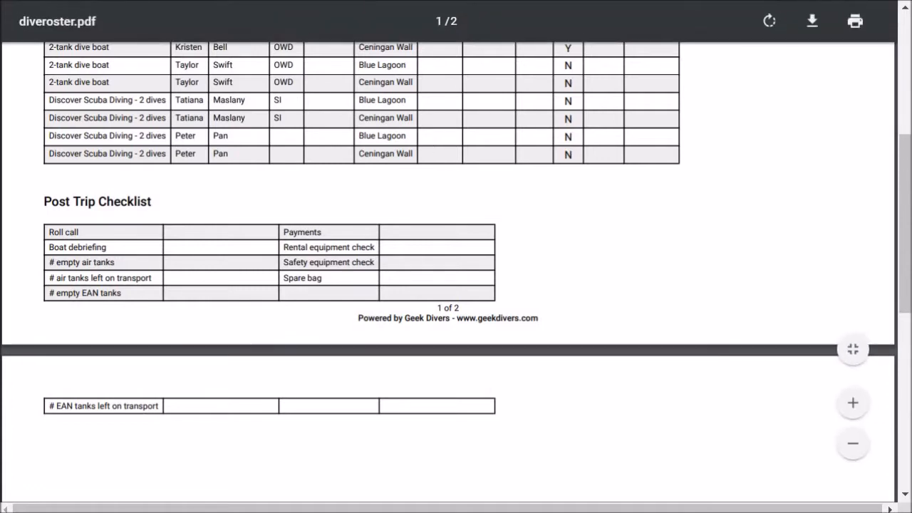
{"action": "key", "text": "ctrl+w"}
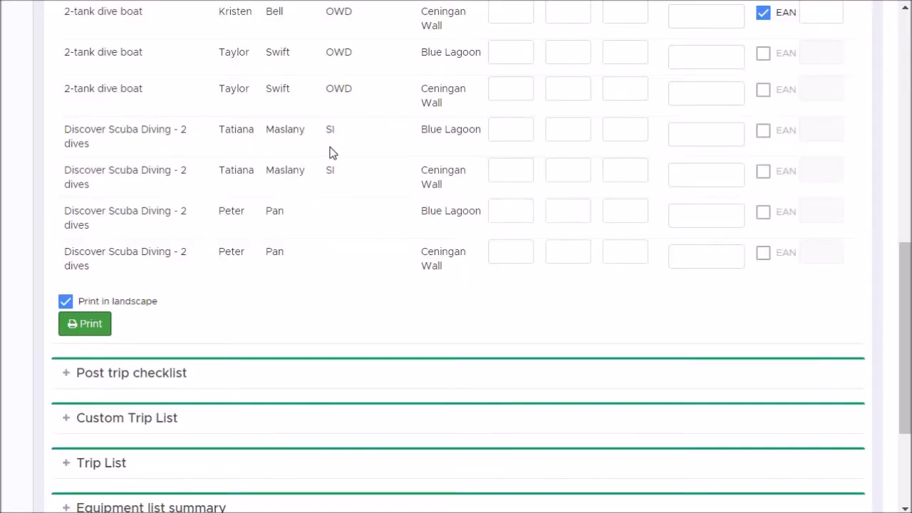
{"action": "scroll", "coordinate": [335, 273], "scroll_direction": "down", "scroll_amount": 3}
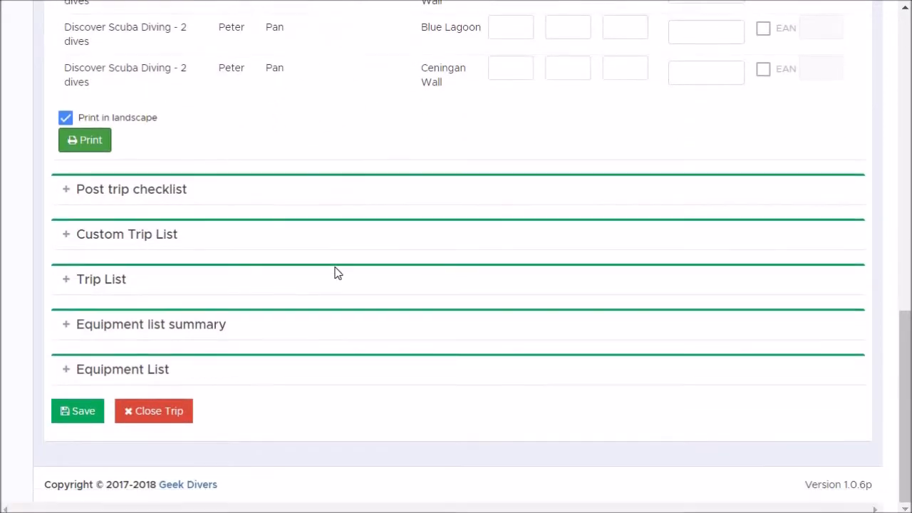
{"action": "left_click", "coordinate": [68, 239]}
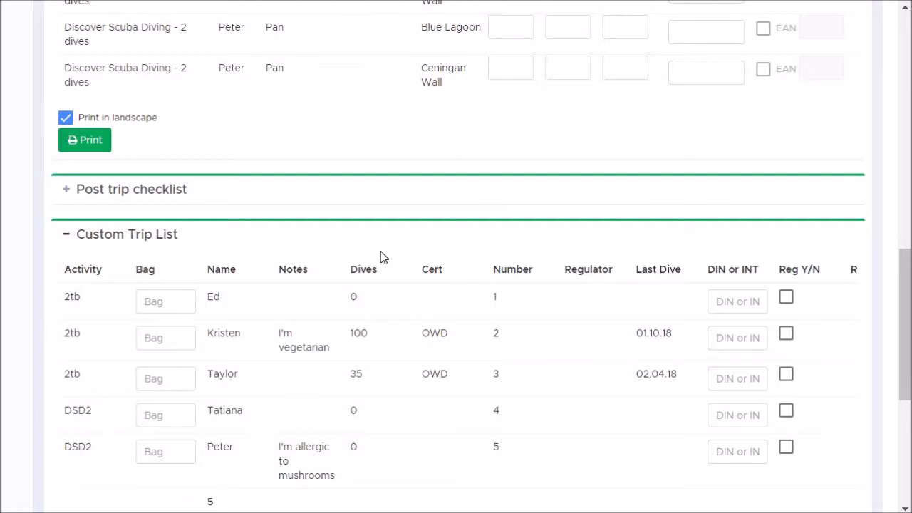
{"action": "scroll", "coordinate": [380, 256], "scroll_direction": "down", "scroll_amount": 3}
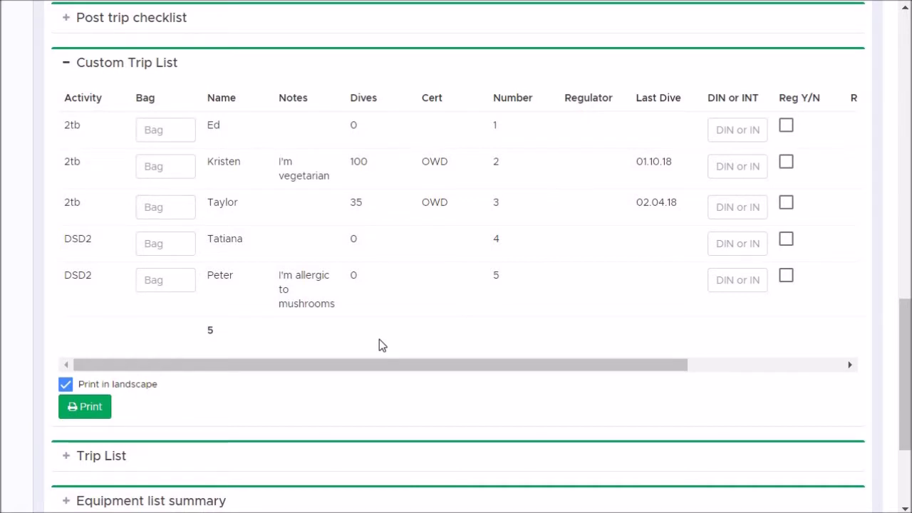
{"action": "scroll", "coordinate": [379, 336], "scroll_direction": "down", "scroll_amount": 3}
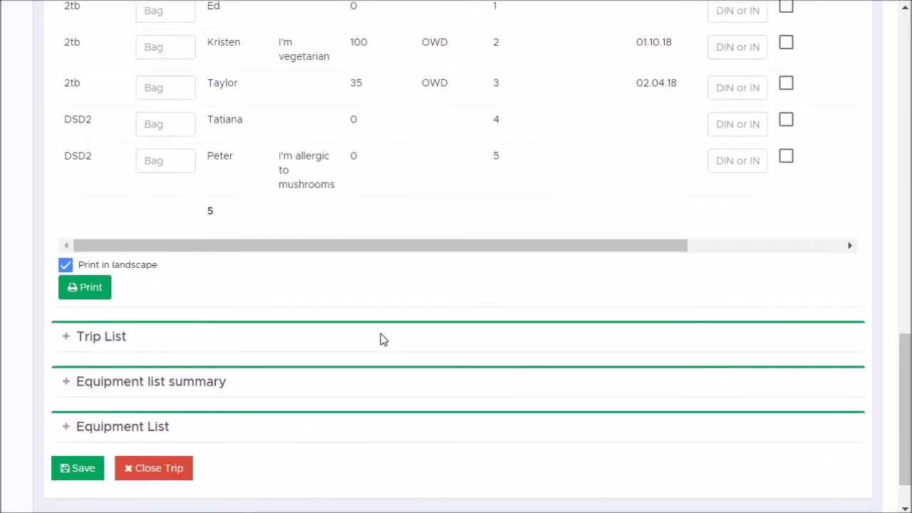
Open the Trip List report and examine its agent, payment, pick-up and accommodation columns.
{"action": "left_click", "coordinate": [66, 339]}
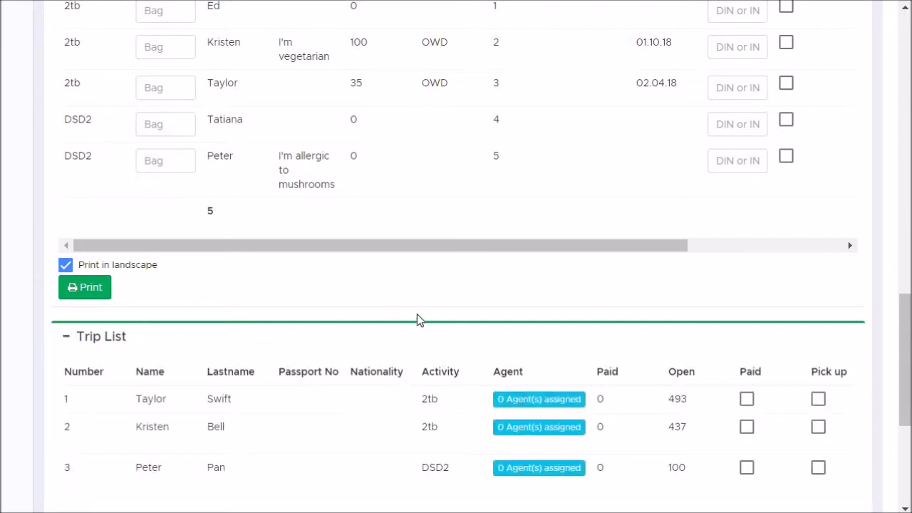
{"action": "scroll", "coordinate": [417, 322], "scroll_direction": "down", "scroll_amount": 5}
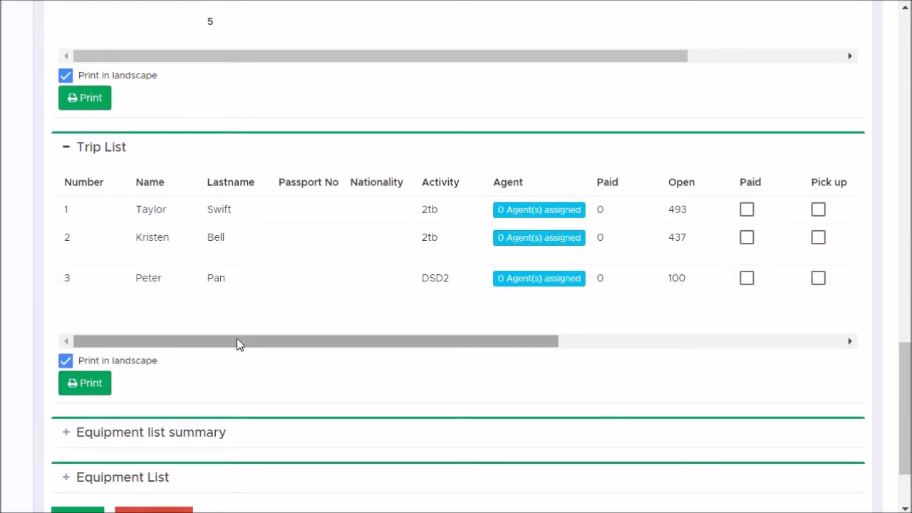
{"action": "left_click_drag", "start_coordinate": [238, 342], "coordinate": [372, 340]}
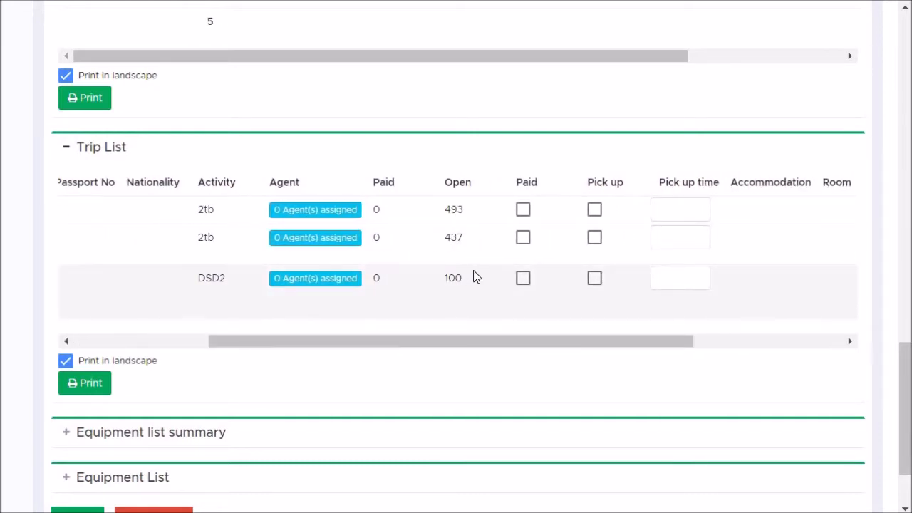
{"action": "left_click_drag", "start_coordinate": [544, 346], "coordinate": [386, 367]}
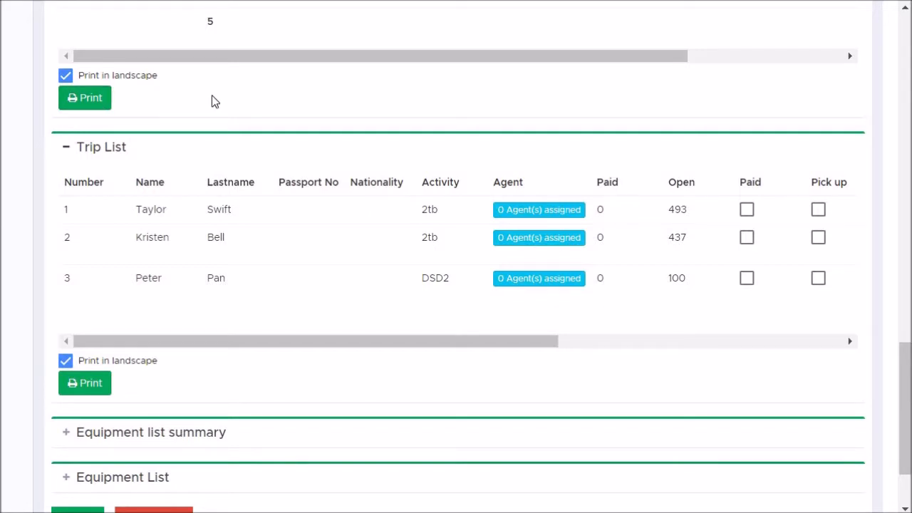
Open the Equipment list summary and set the spare air tanks to 4.
{"action": "scroll", "coordinate": [211, 96], "scroll_direction": "down", "scroll_amount": 3}
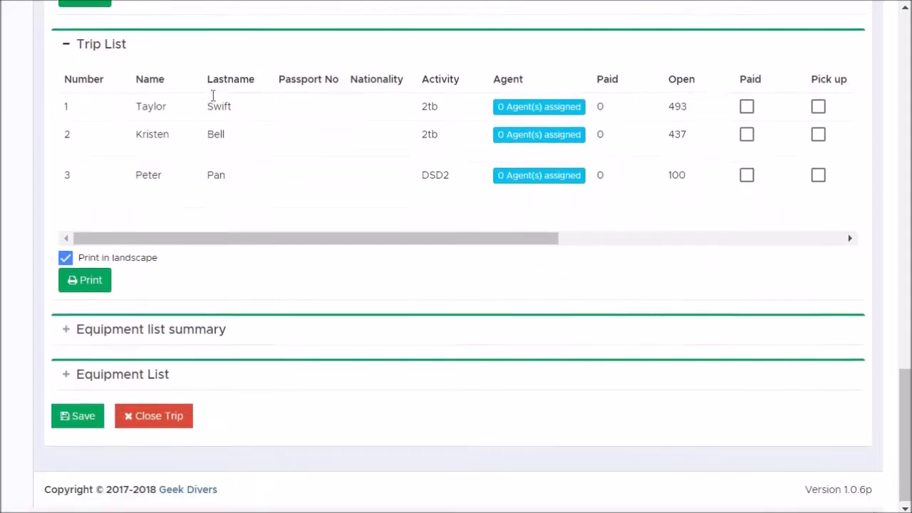
{"action": "left_click", "coordinate": [66, 329]}
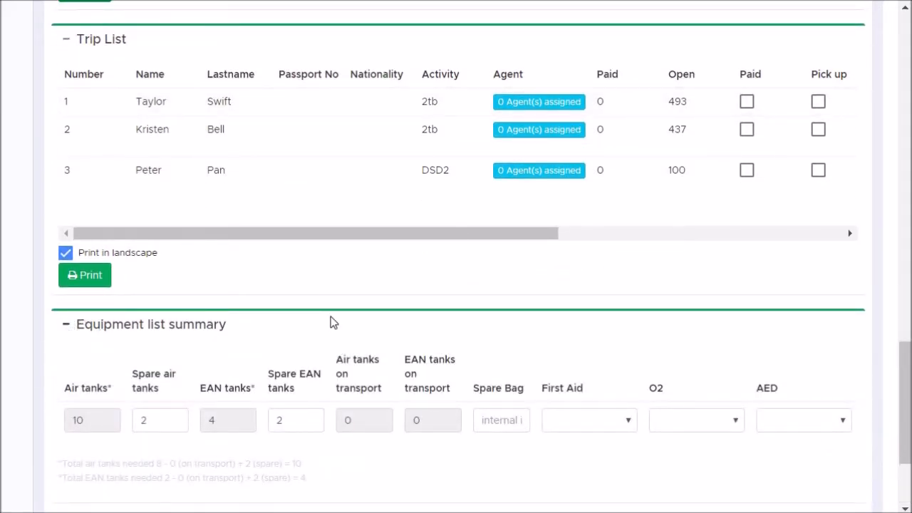
{"action": "scroll", "coordinate": [330, 323], "scroll_direction": "down", "scroll_amount": 3}
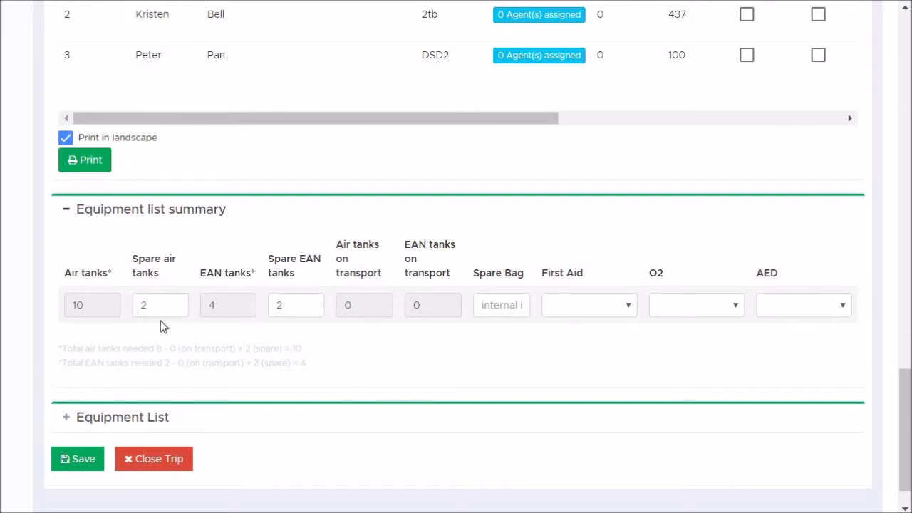
{"action": "left_click", "coordinate": [175, 304]}
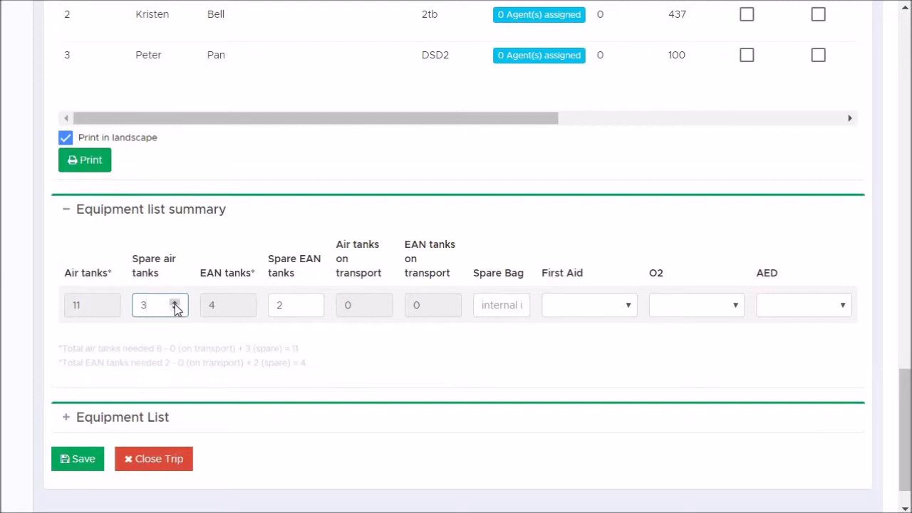
{"action": "left_click", "coordinate": [175, 304]}
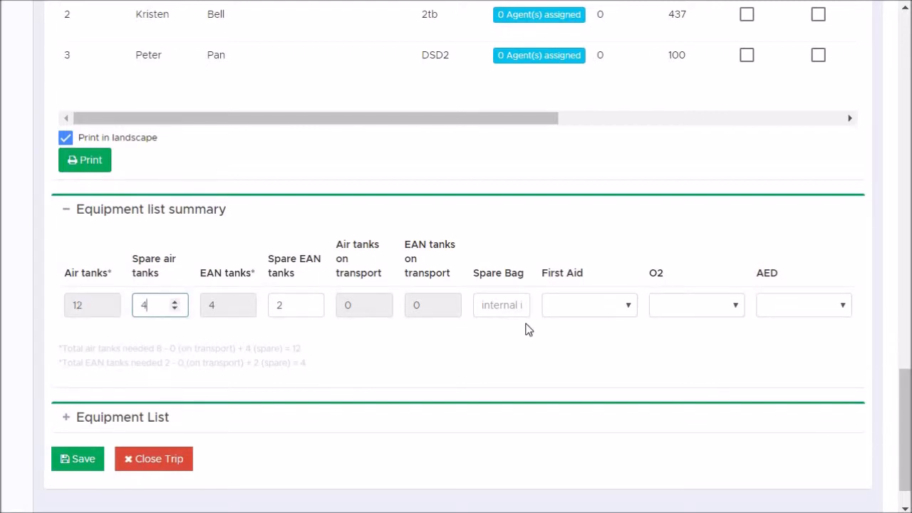
In the equipment summary, choose First aid kit 1, Oxygen kit Oxy1 and AED1 as the trip's safety equipment.
{"action": "left_click", "coordinate": [490, 304]}
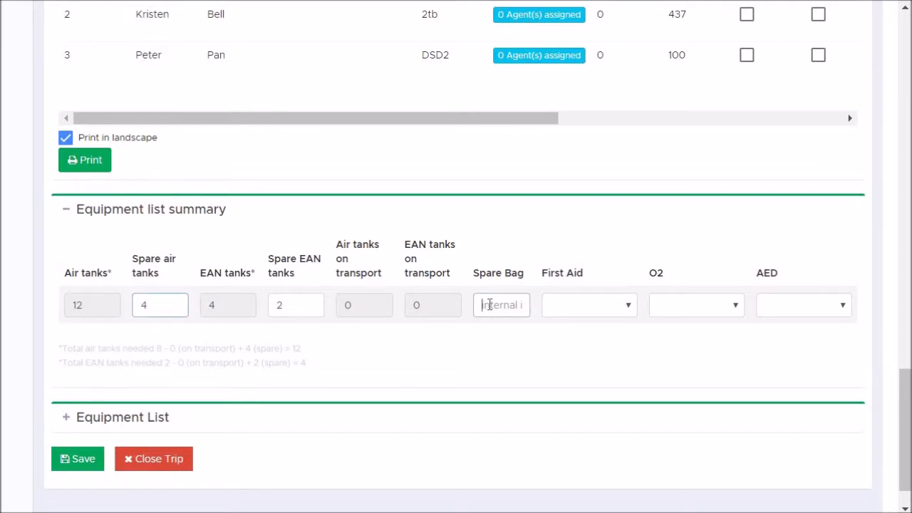
{"action": "left_click", "coordinate": [610, 306]}
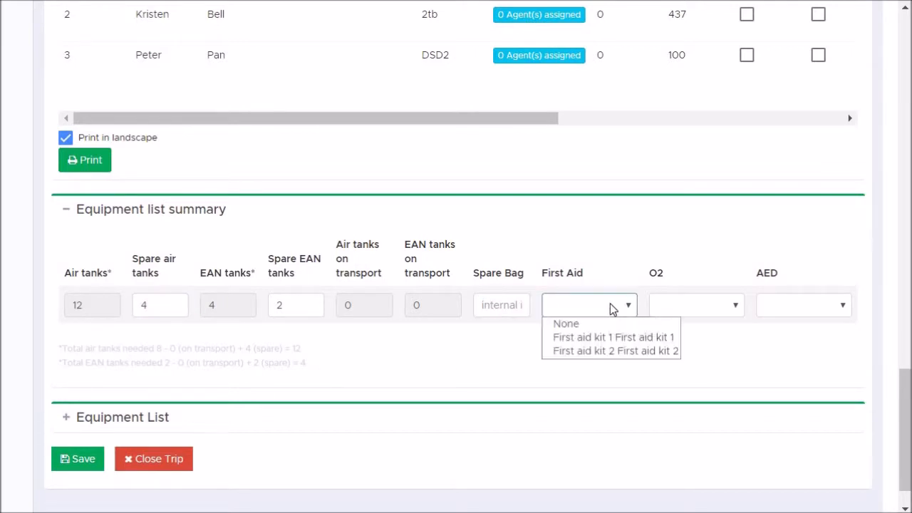
{"action": "left_click", "coordinate": [615, 339]}
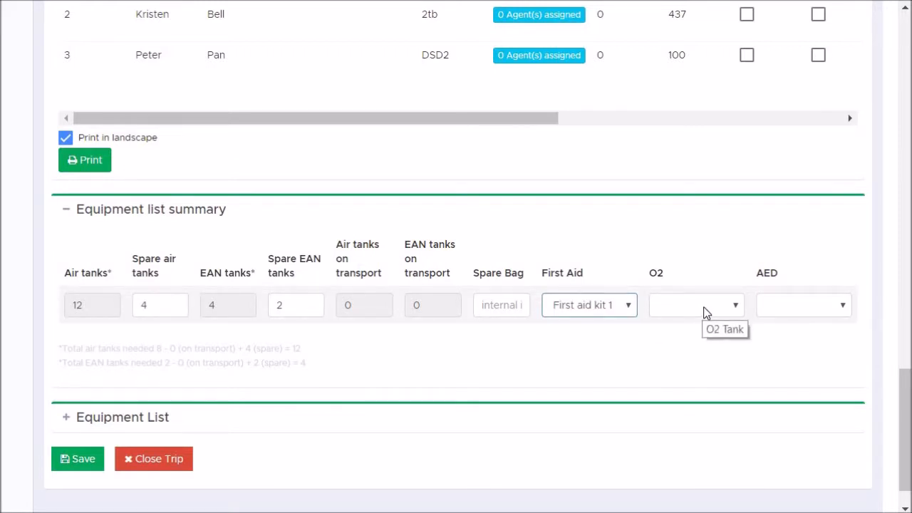
{"action": "left_click", "coordinate": [704, 312]}
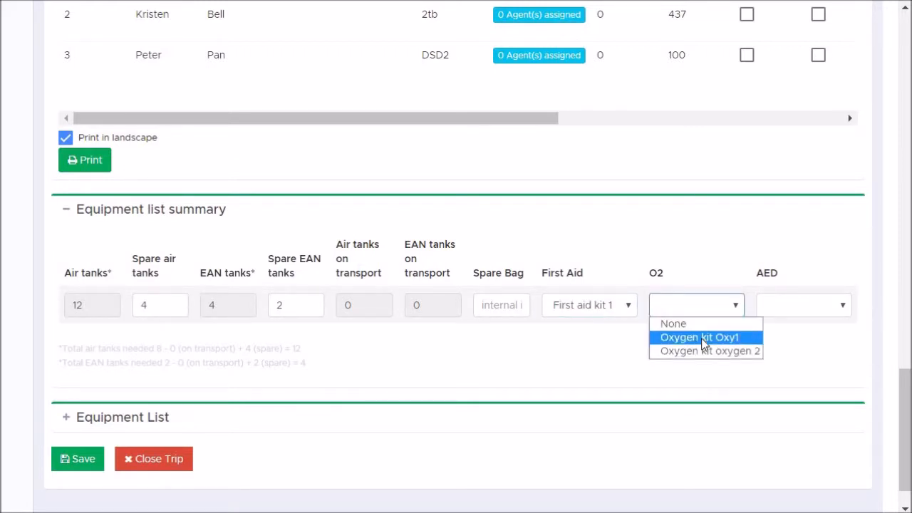
{"action": "left_click", "coordinate": [703, 338]}
{"action": "left_click", "coordinate": [810, 307]}
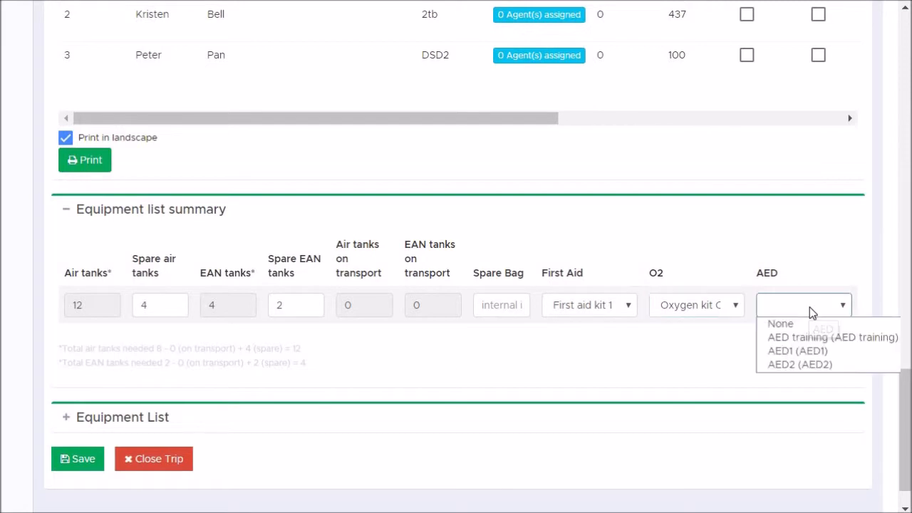
{"action": "left_click", "coordinate": [807, 352]}
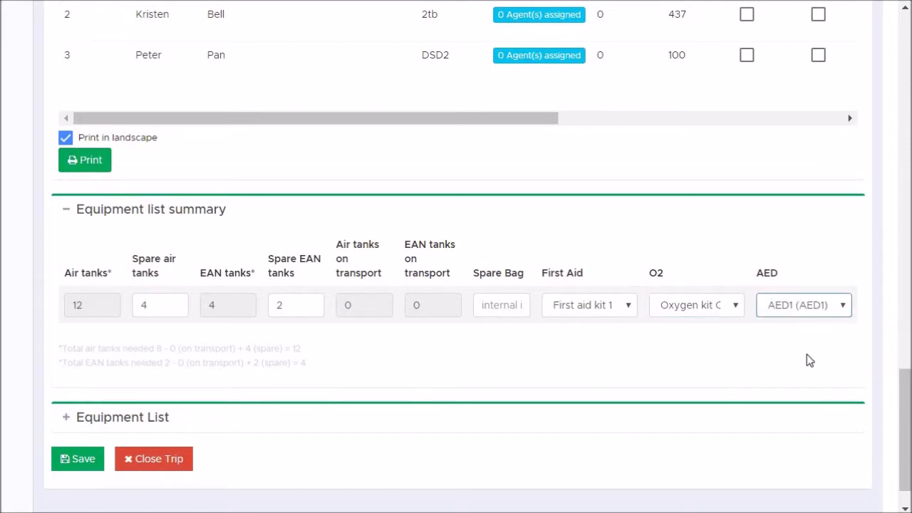
Open the Equipment List and examine the customers' equipment sizes, own-equipment marks and weights columns.
{"action": "scroll", "coordinate": [807, 354], "scroll_direction": "down", "scroll_amount": 2}
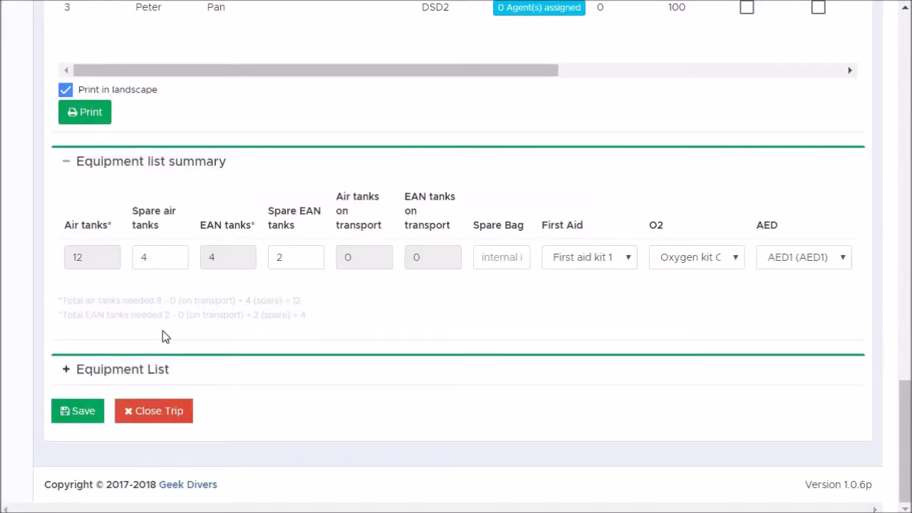
{"action": "left_click", "coordinate": [66, 371]}
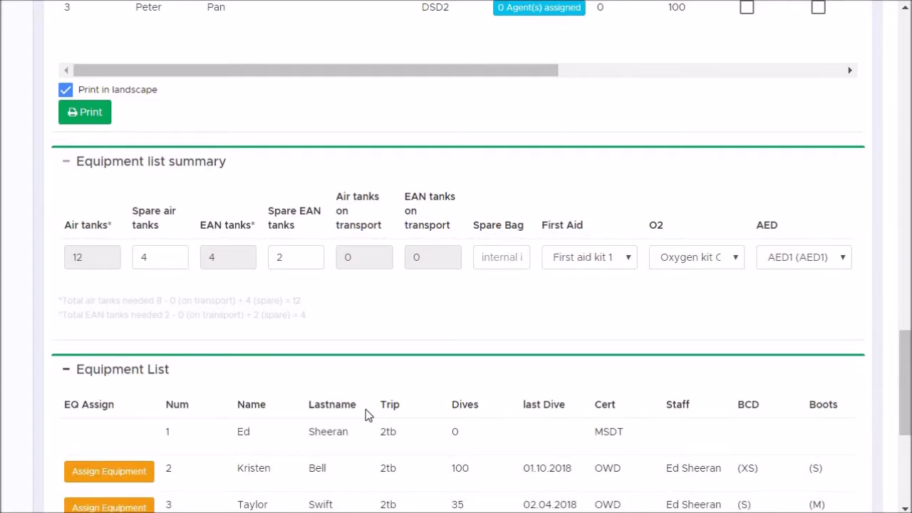
{"action": "scroll", "coordinate": [369, 415], "scroll_direction": "down", "scroll_amount": 3}
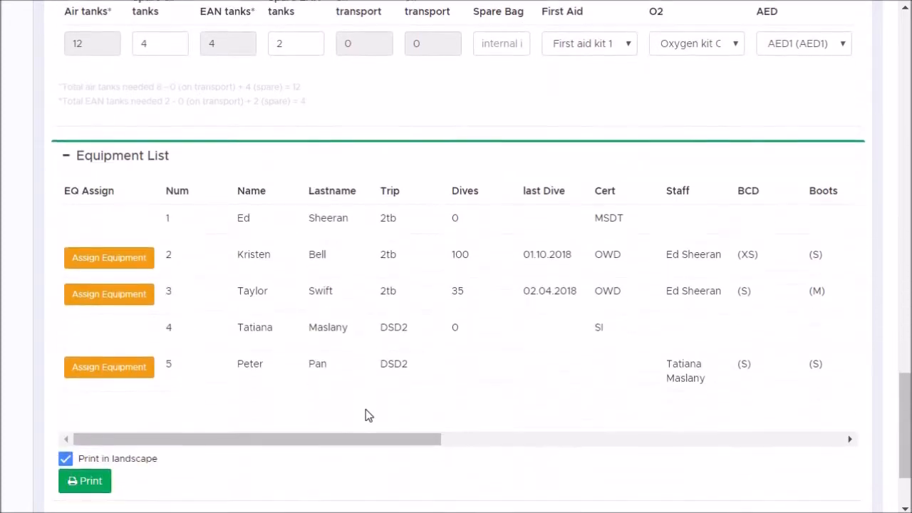
{"action": "left_click_drag", "start_coordinate": [315, 423], "coordinate": [496, 423]}
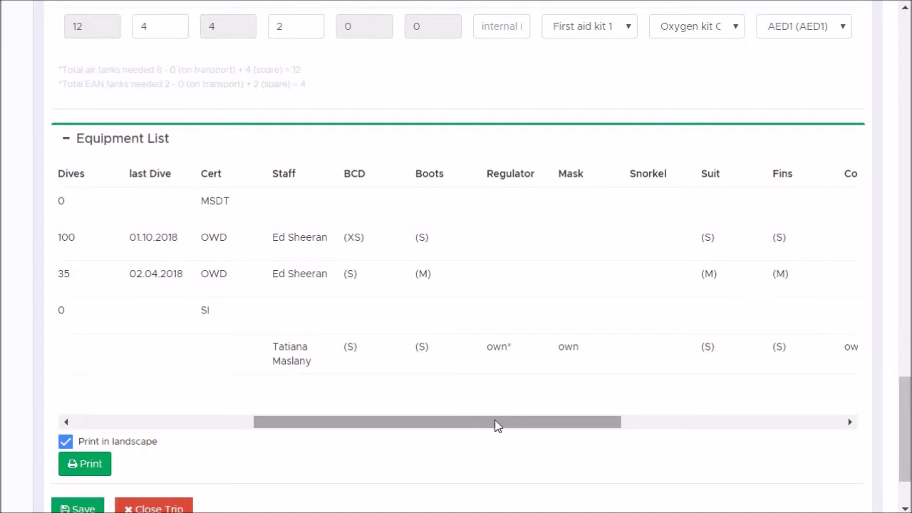
{"action": "left_click_drag", "start_coordinate": [497, 425], "coordinate": [575, 423]}
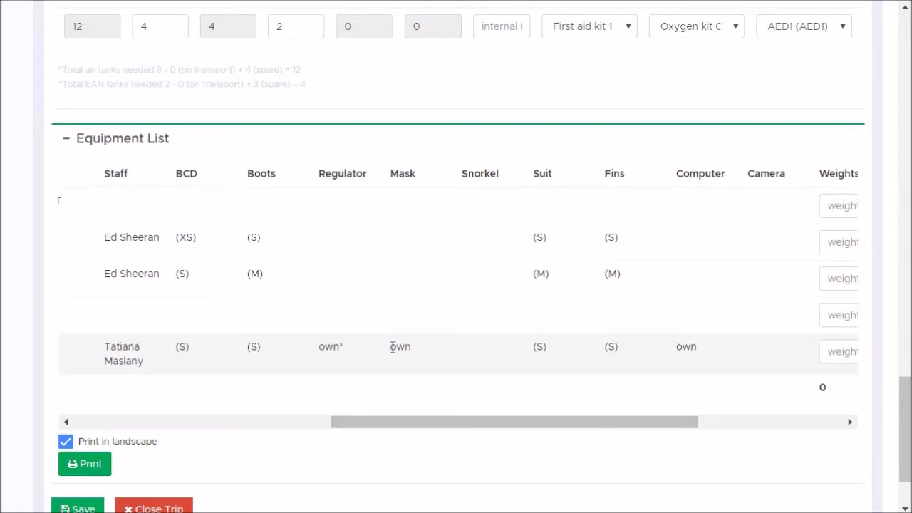
{"action": "scroll", "coordinate": [392, 348], "scroll_direction": "left", "scroll_amount": 1}
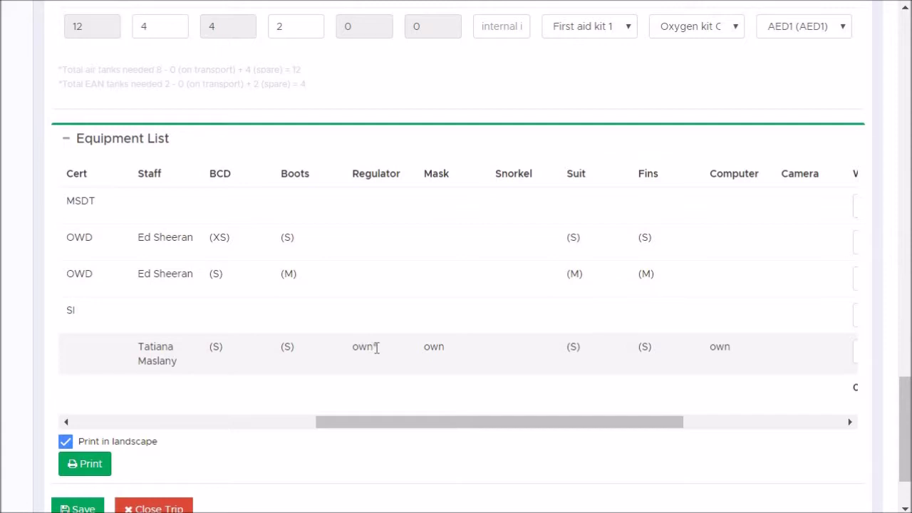
{"action": "left_click_drag", "start_coordinate": [389, 422], "coordinate": [135, 438]}
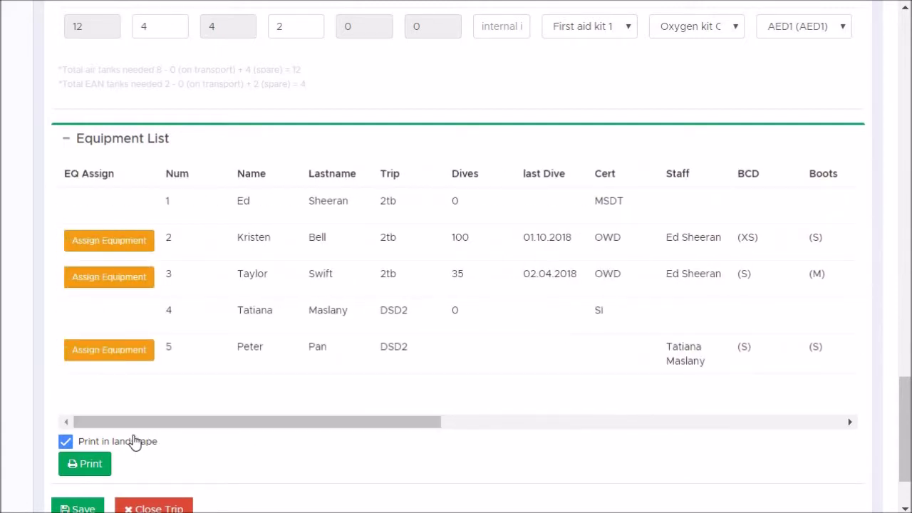
Assign the DSD2 customer the TUSA Liberator S BCD15, Cressi 5mm boots, Mares Avanti Quattro S Fins1 and Mares Long S wetsuit WS-L-MR 3.
{"action": "left_click", "coordinate": [111, 351]}
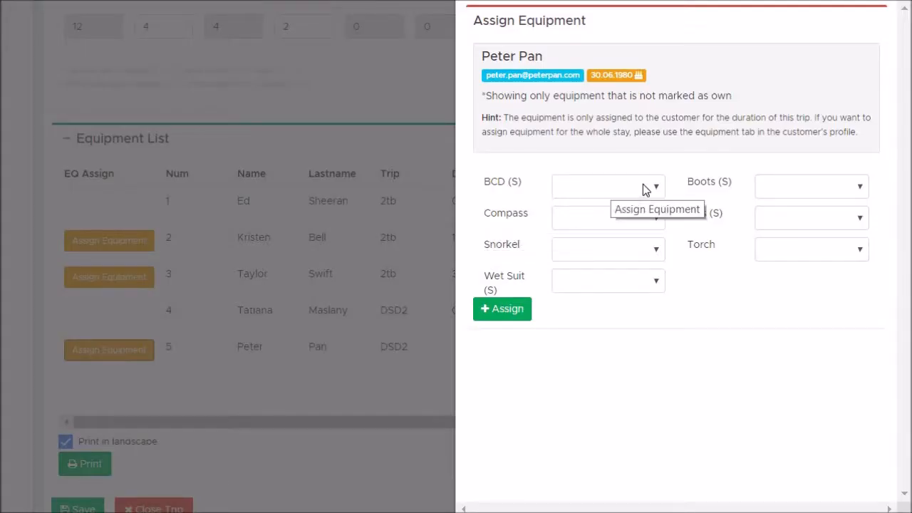
{"action": "left_click", "coordinate": [646, 188]}
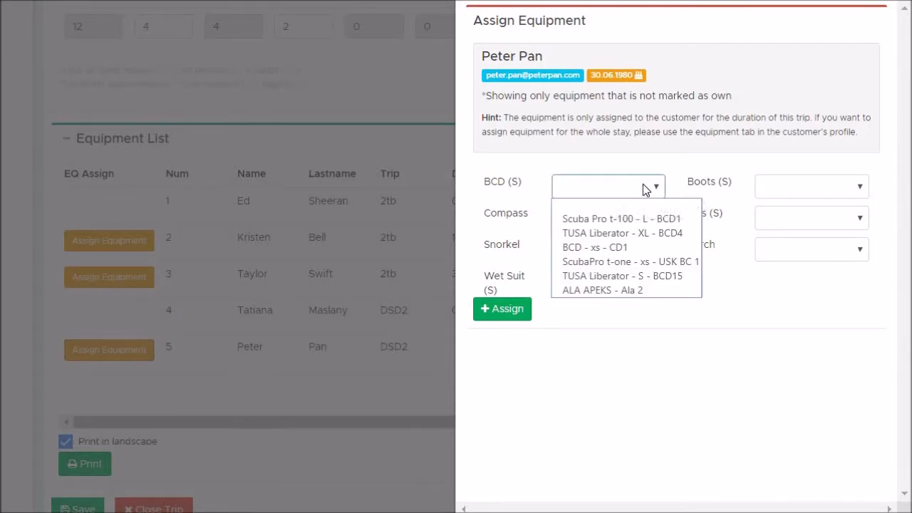
{"action": "left_click", "coordinate": [640, 275]}
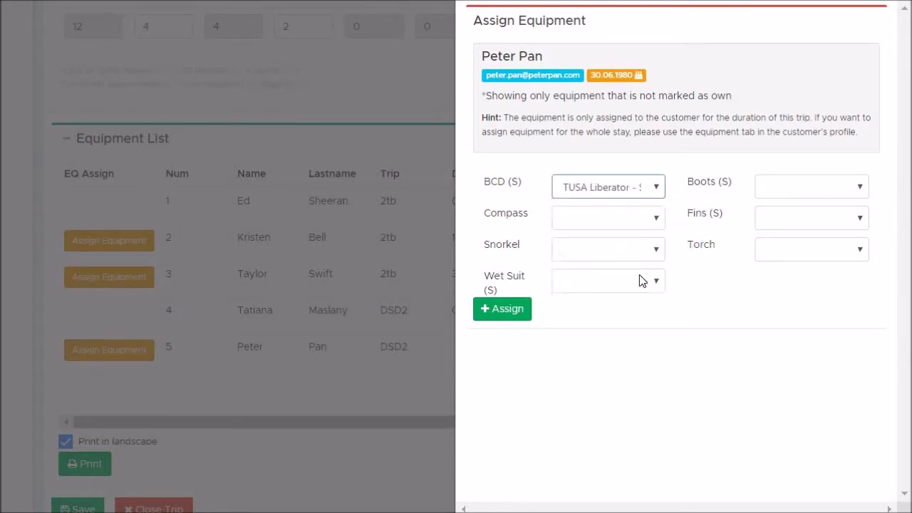
{"action": "left_click", "coordinate": [798, 188]}
{"action": "left_click", "coordinate": [800, 220]}
{"action": "left_click", "coordinate": [800, 221]}
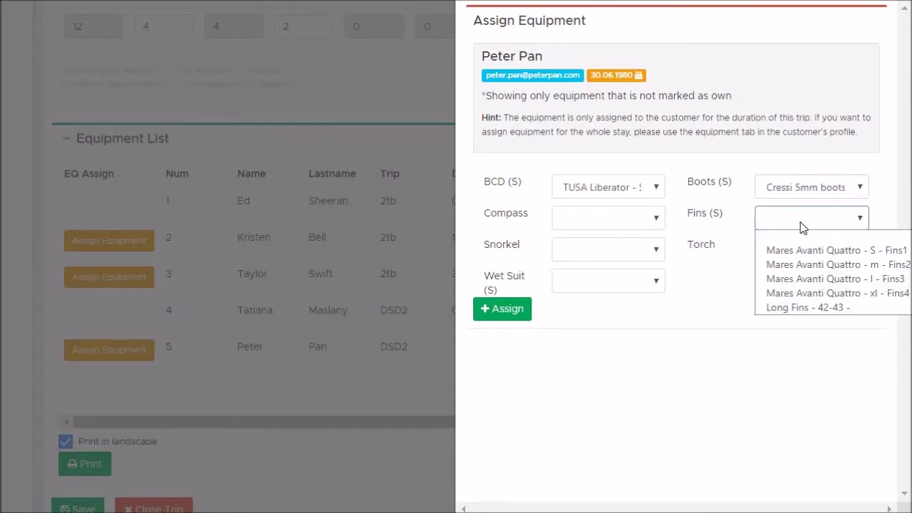
{"action": "left_click", "coordinate": [800, 250]}
{"action": "left_click", "coordinate": [654, 280]}
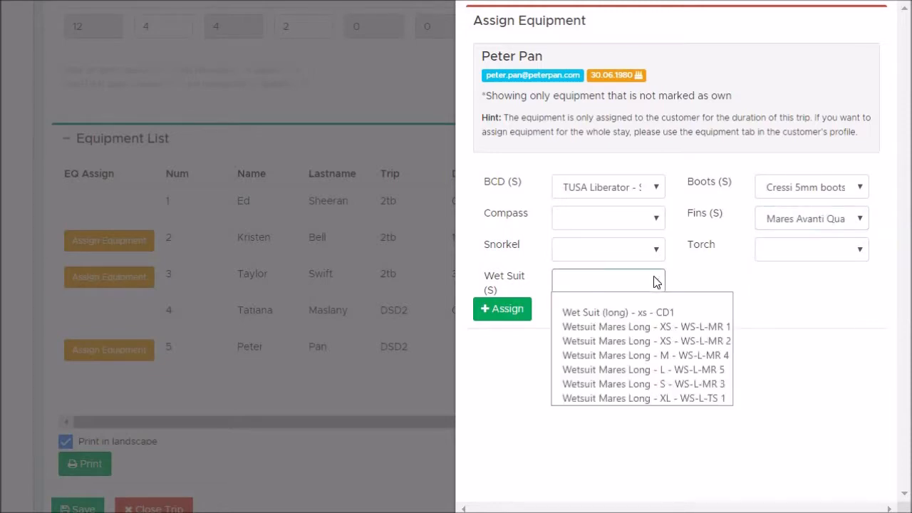
{"action": "left_click", "coordinate": [647, 383]}
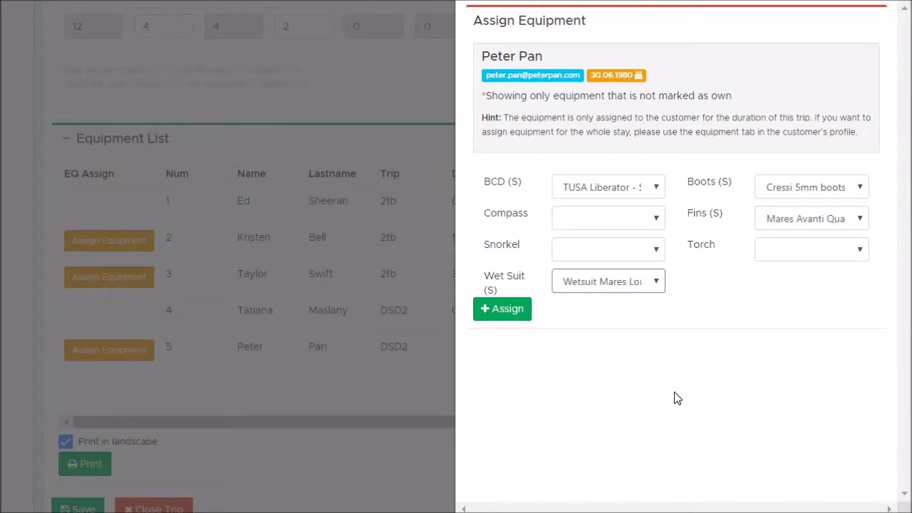
{"action": "left_click", "coordinate": [514, 313]}
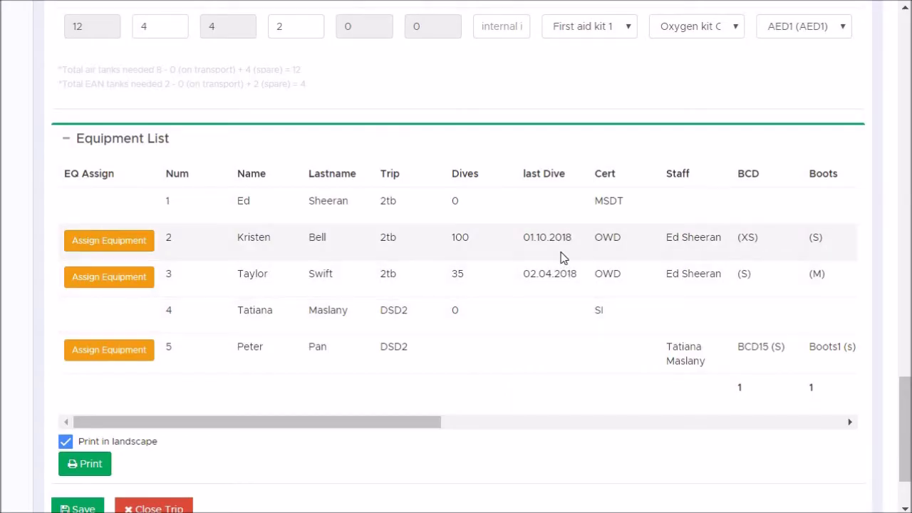
Save the trip and go back to the activity calendar.
{"action": "scroll", "coordinate": [563, 257], "scroll_direction": "down", "scroll_amount": 2}
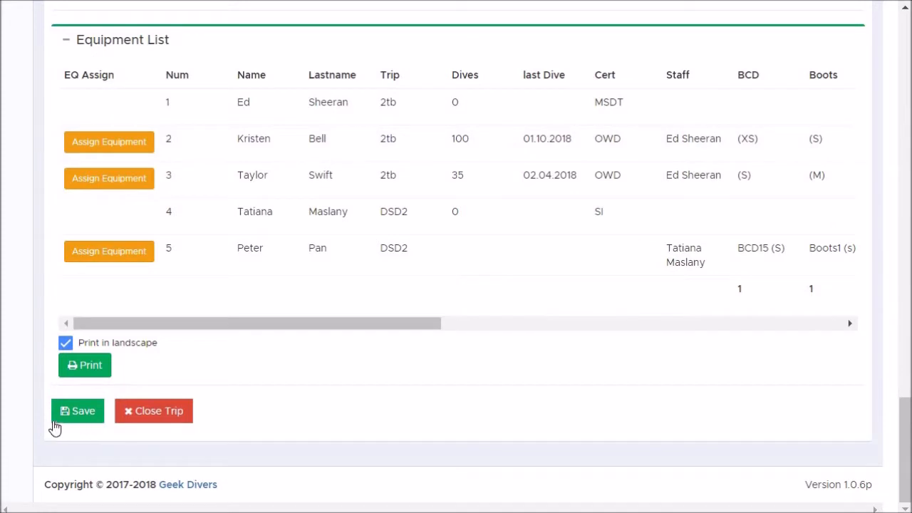
{"action": "left_click", "coordinate": [68, 421]}
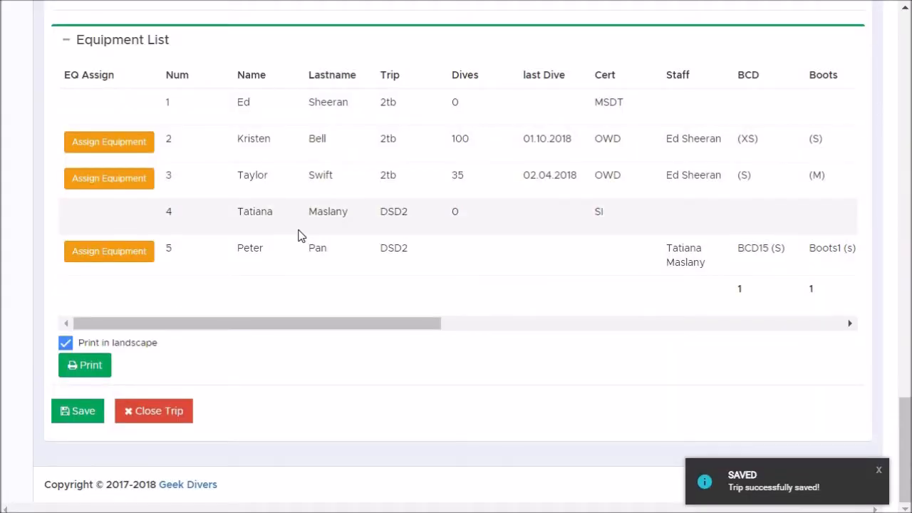
{"action": "scroll", "coordinate": [299, 236], "scroll_direction": "up", "scroll_amount": 15}
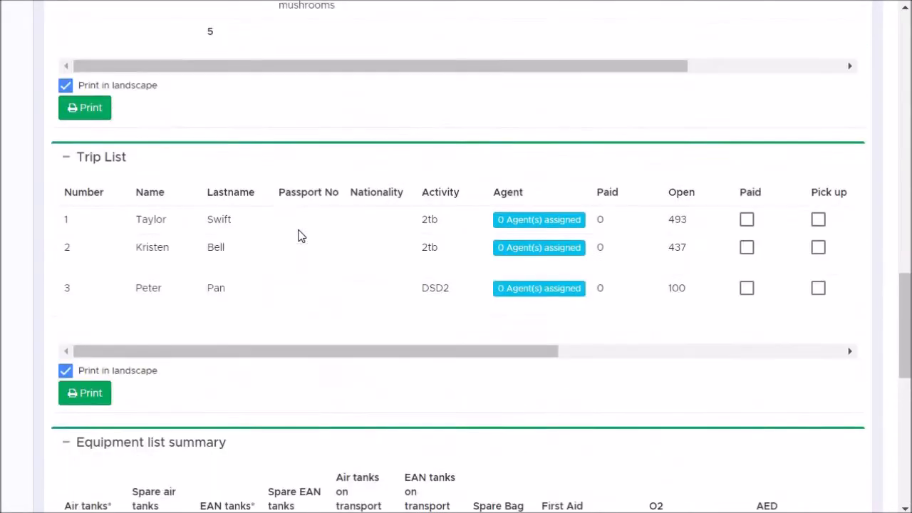
{"action": "scroll", "coordinate": [299, 236], "scroll_direction": "up", "scroll_amount": 10}
{"action": "mouse_move", "coordinate": [16, 282]}
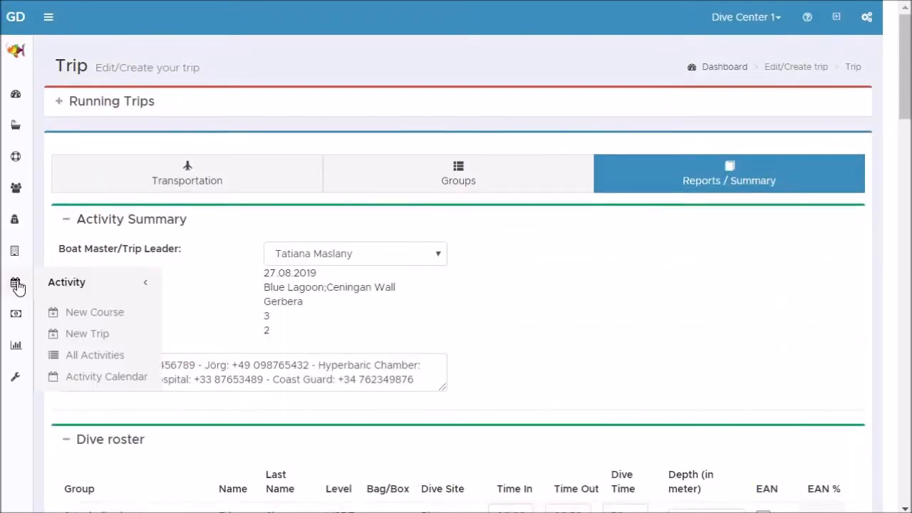
{"action": "left_click", "coordinate": [85, 377]}
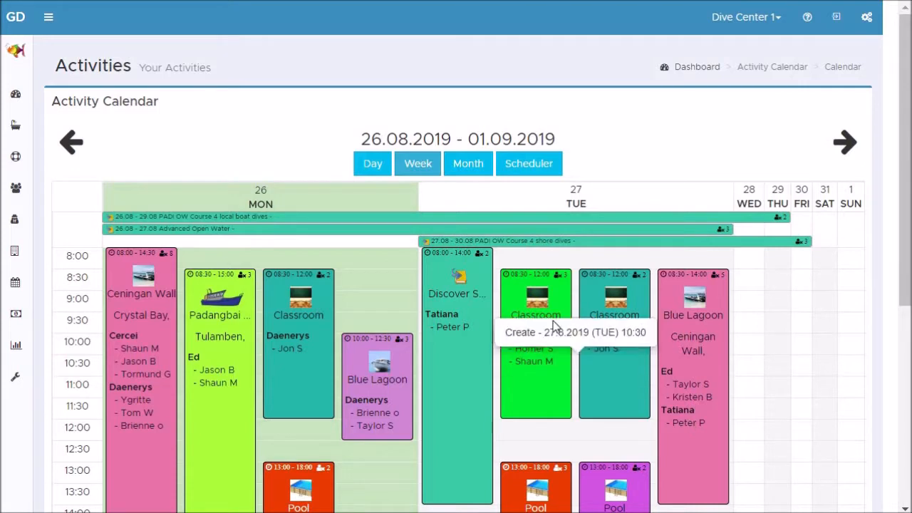
Open the Discover Scuba Diving course on 27.08.2019 for editing and add the second listed customer, an OWD diver.
{"action": "left_click", "coordinate": [458, 280]}
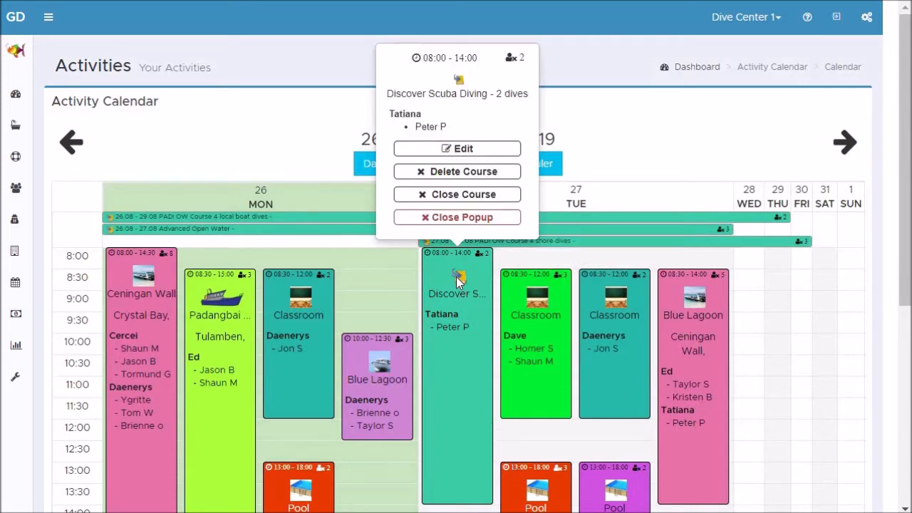
{"action": "left_click", "coordinate": [463, 149]}
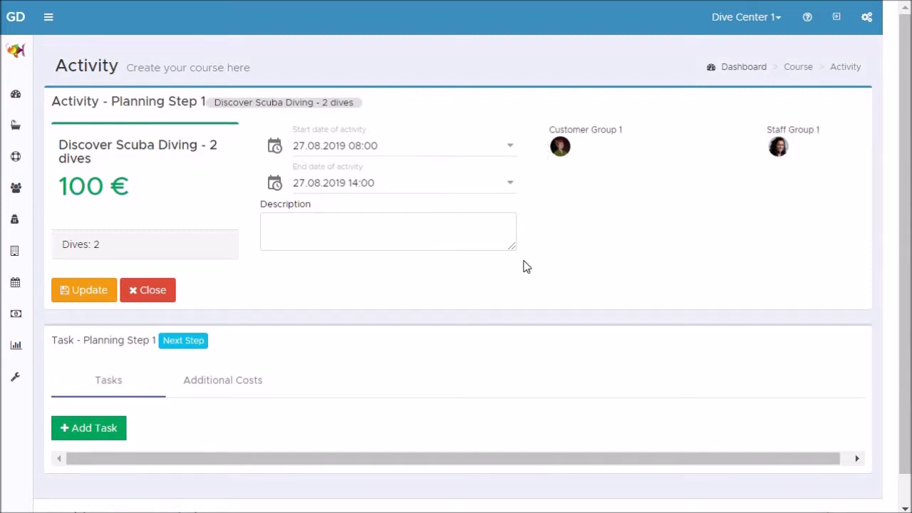
{"action": "left_click", "coordinate": [196, 341]}
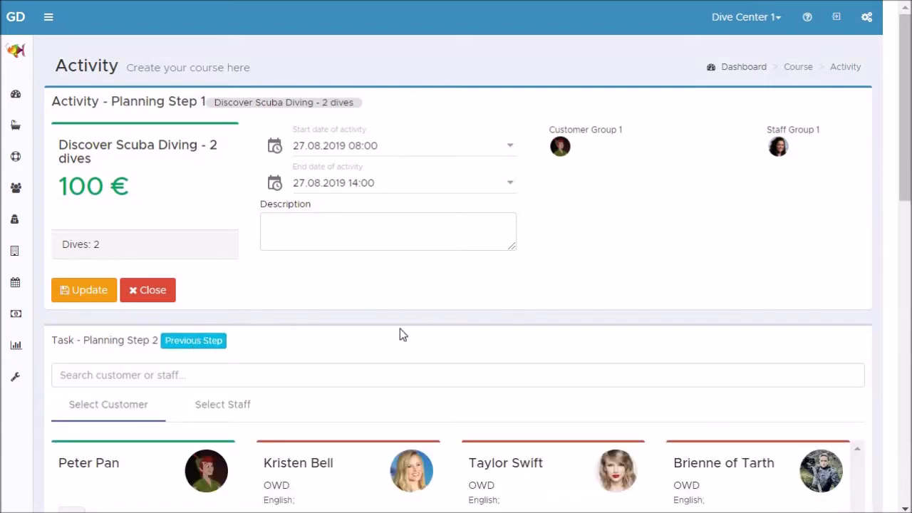
{"action": "scroll", "coordinate": [400, 333], "scroll_direction": "down", "scroll_amount": 3}
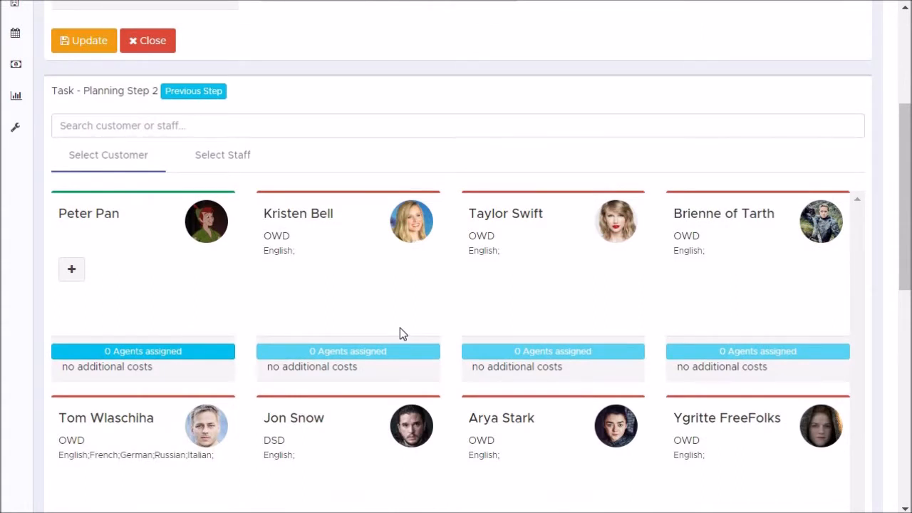
{"action": "left_click", "coordinate": [306, 211]}
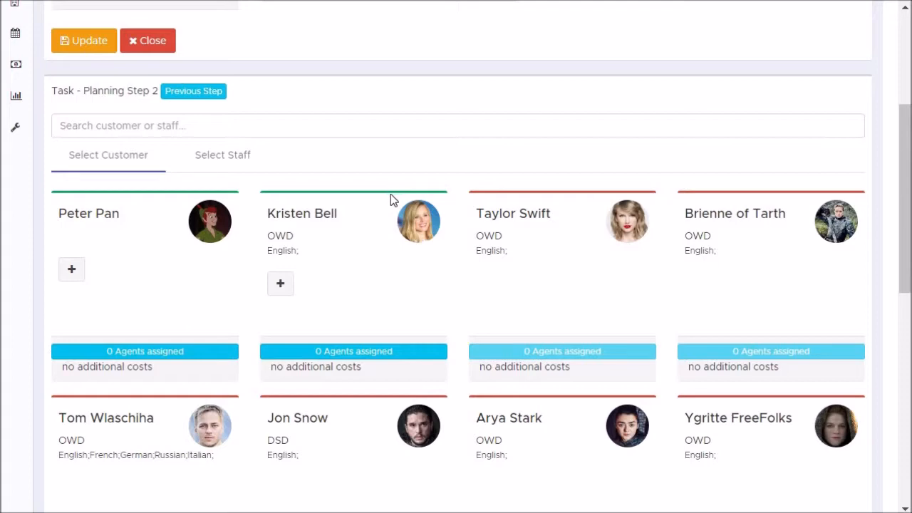
Add the MSDT instructor listed beside the assigned SI as second staff member, give each 50 sections, and update the course.
{"action": "left_click", "coordinate": [228, 161]}
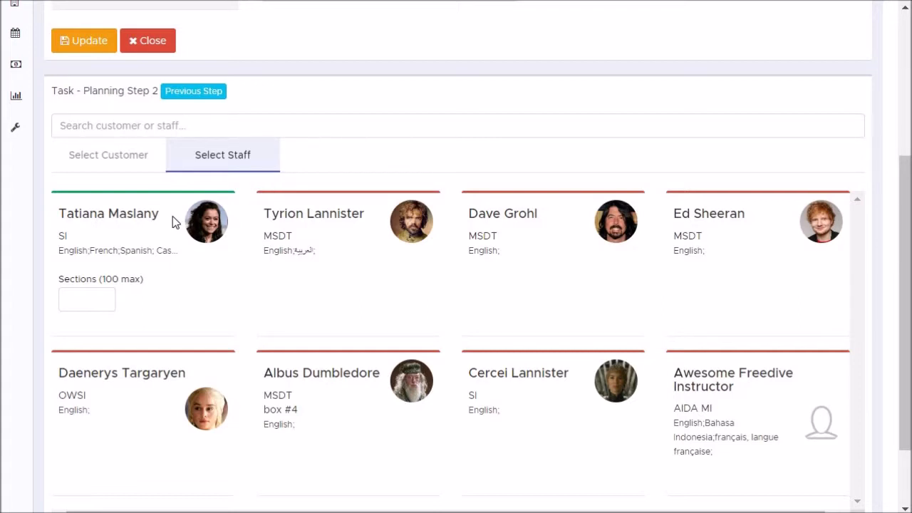
{"action": "left_click", "coordinate": [328, 214]}
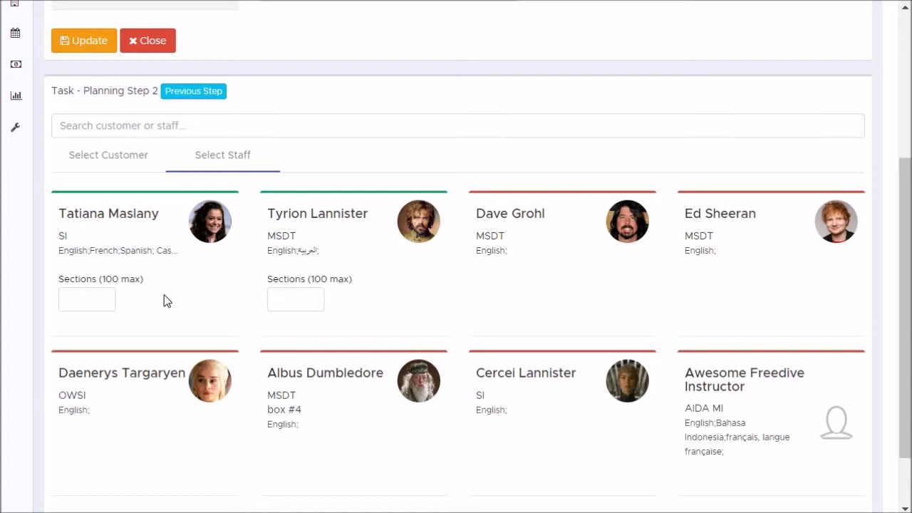
{"action": "left_click", "coordinate": [69, 296]}
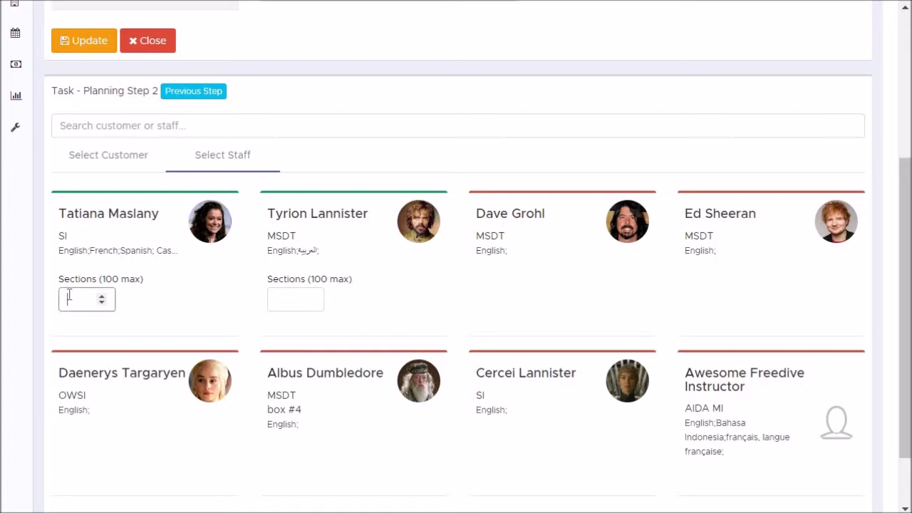
{"action": "type", "text": "50"}
{"action": "left_click", "coordinate": [289, 298]}
{"action": "type", "text": "50"}
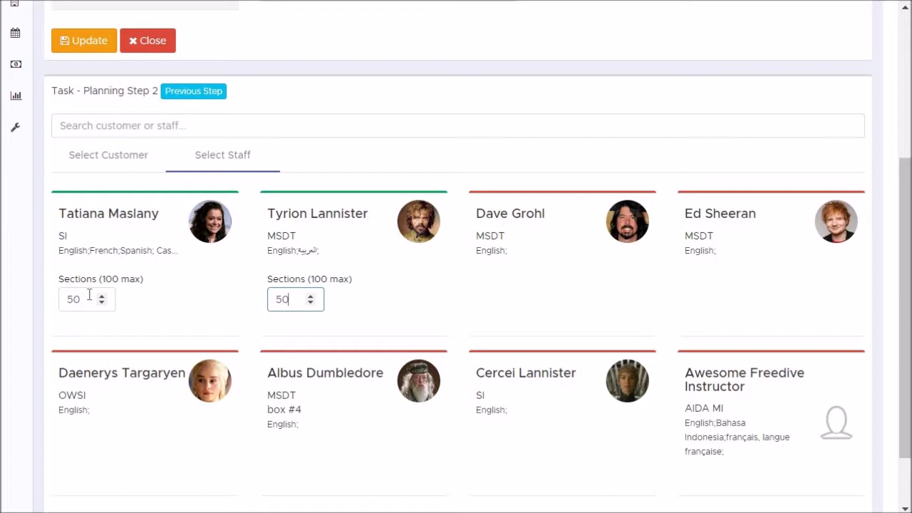
{"action": "left_click", "coordinate": [83, 45]}
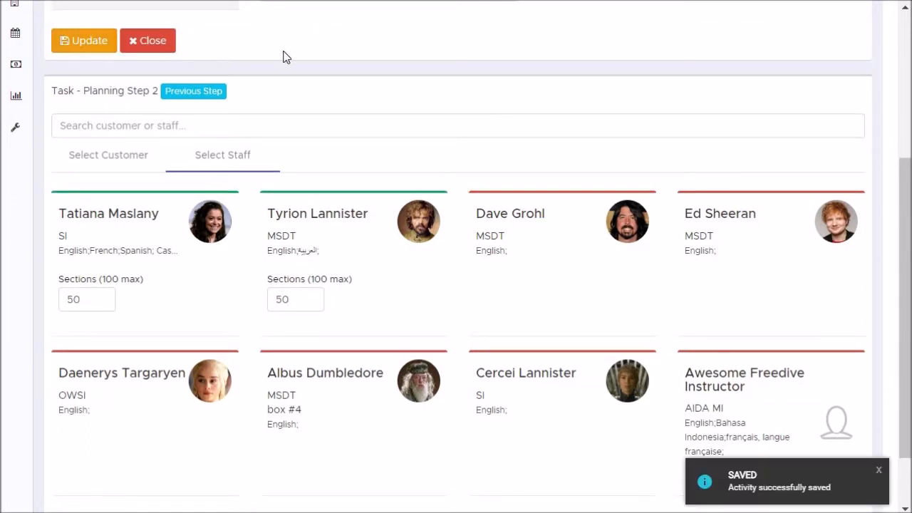
Open the Blue Lagoon and Ceningan Wall boat trip on 27.08.2019 from the activity calendar for editing.
{"action": "scroll", "coordinate": [283, 57], "scroll_direction": "up", "scroll_amount": 3}
{"action": "scroll", "coordinate": [283, 57], "scroll_direction": "up", "scroll_amount": 1}
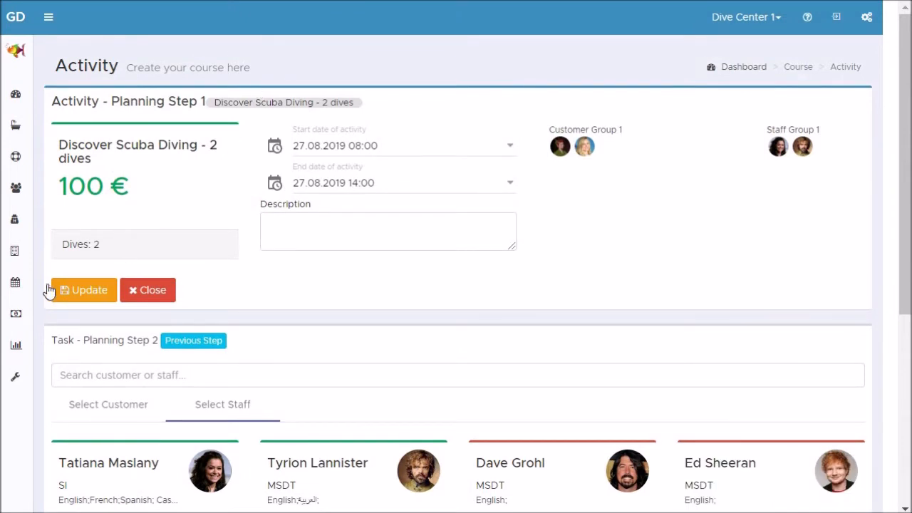
{"action": "mouse_move", "coordinate": [11, 285]}
{"action": "left_click", "coordinate": [73, 372]}
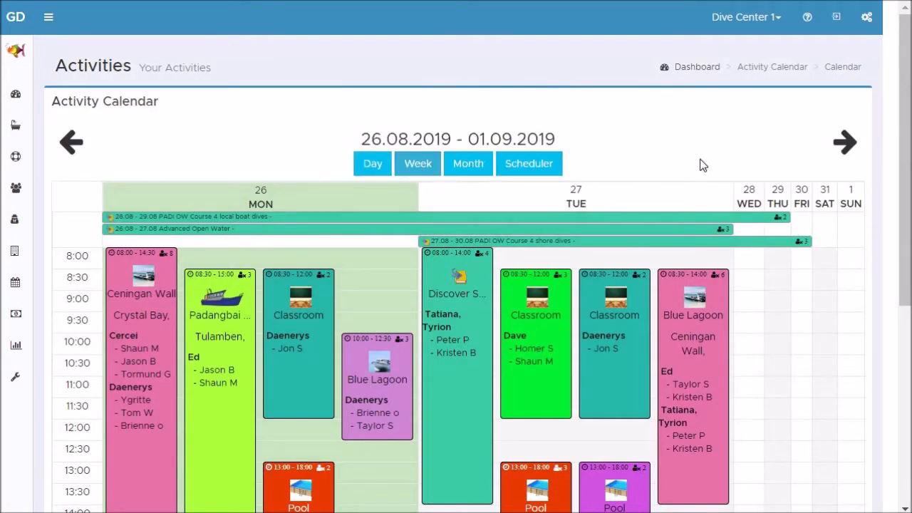
{"action": "left_click", "coordinate": [697, 302]}
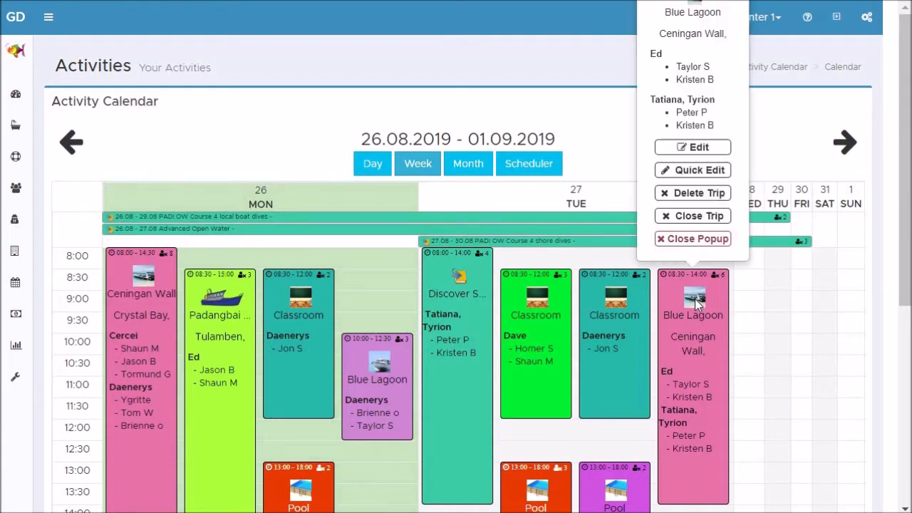
{"action": "left_click", "coordinate": [702, 150]}
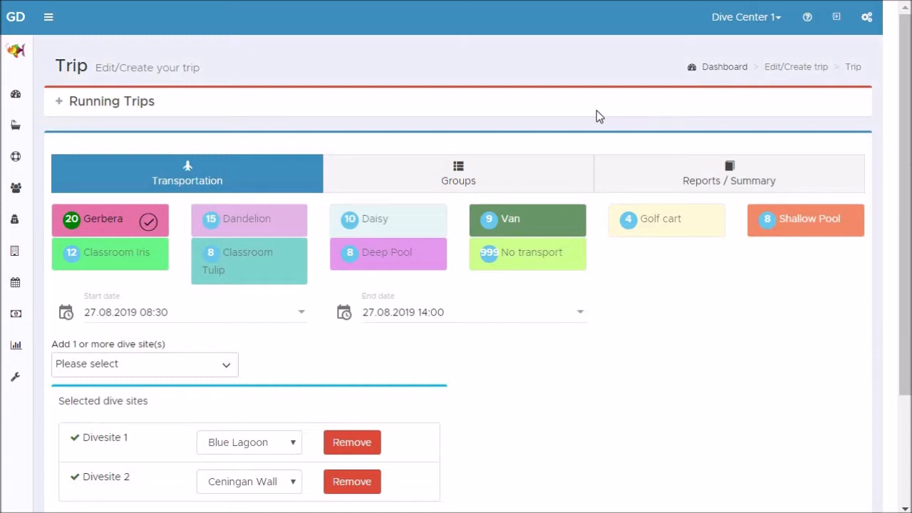
Change the trip's transportation to the Dandelion boat and set Divesite 1 to Crystal Bay.
{"action": "left_click", "coordinate": [251, 220]}
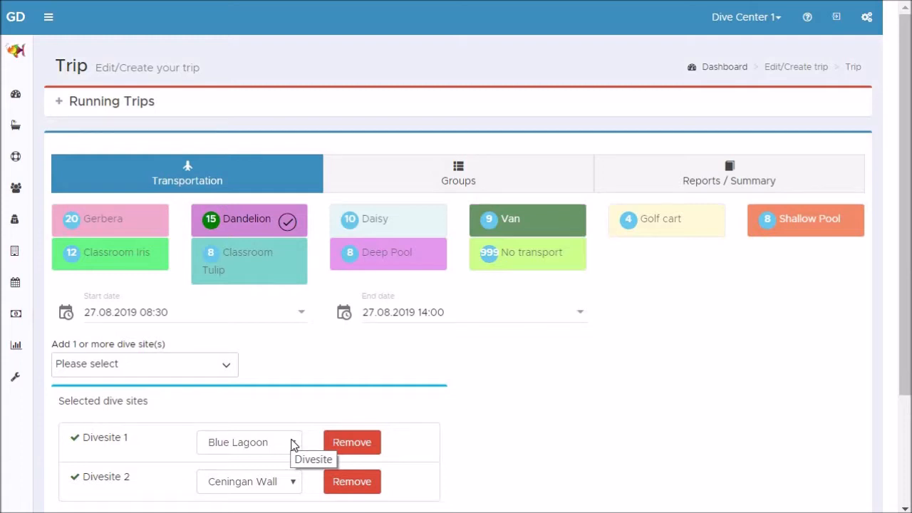
{"action": "left_click", "coordinate": [292, 443]}
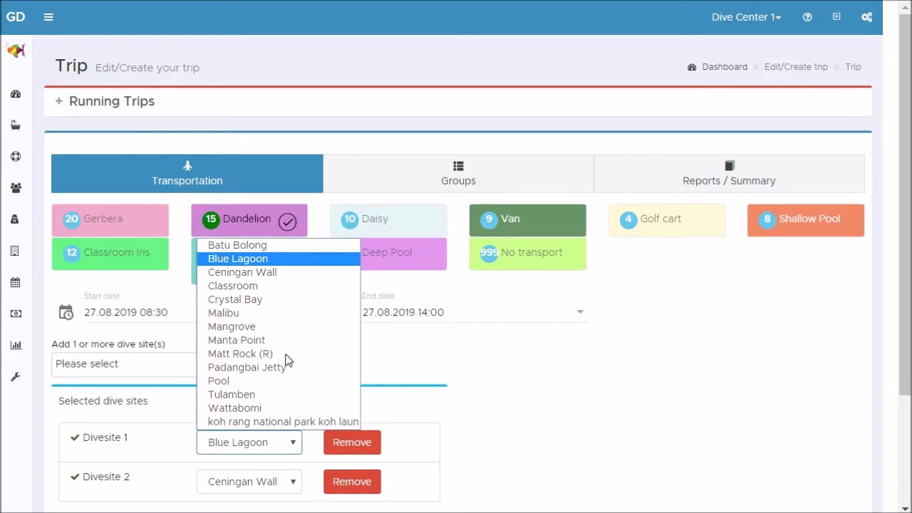
{"action": "left_click", "coordinate": [283, 300]}
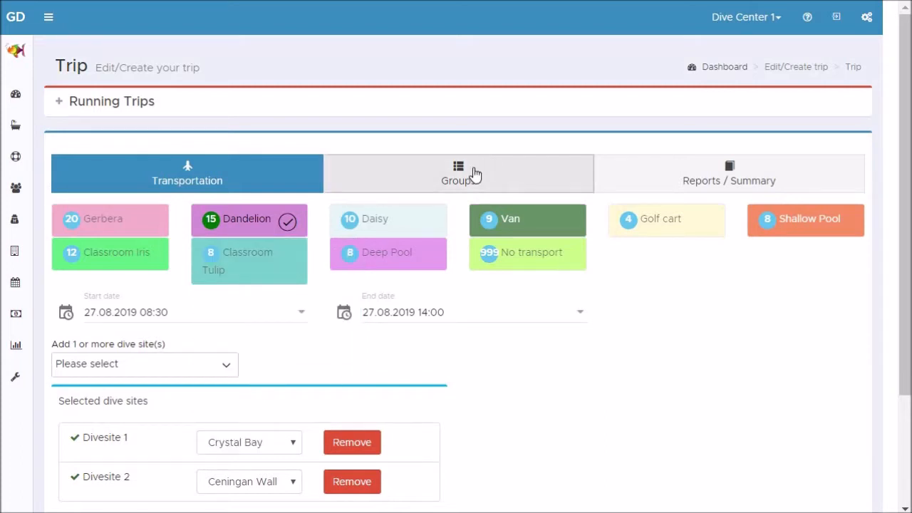
Open the 2-tank dive boat group and add the unassigned OWD customer listed directly below the Discover Scuba Diving customer.
{"action": "left_click", "coordinate": [475, 174]}
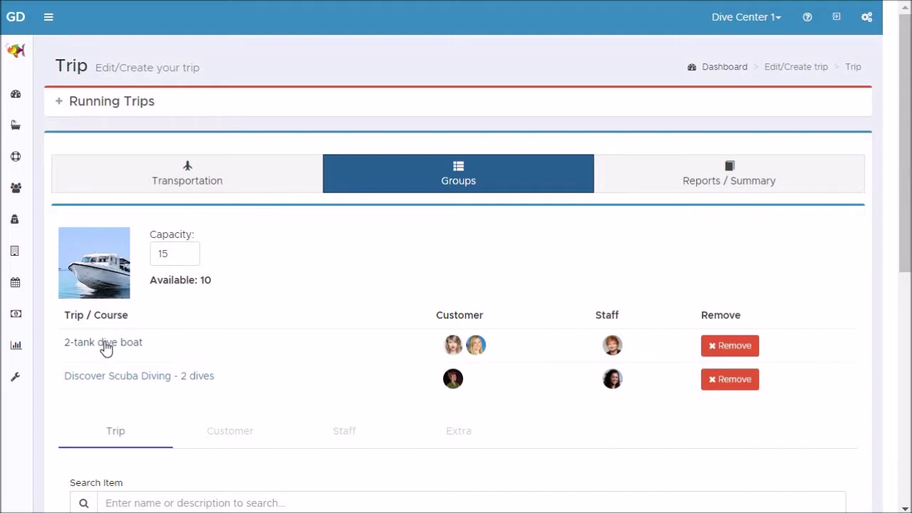
{"action": "left_click", "coordinate": [105, 345]}
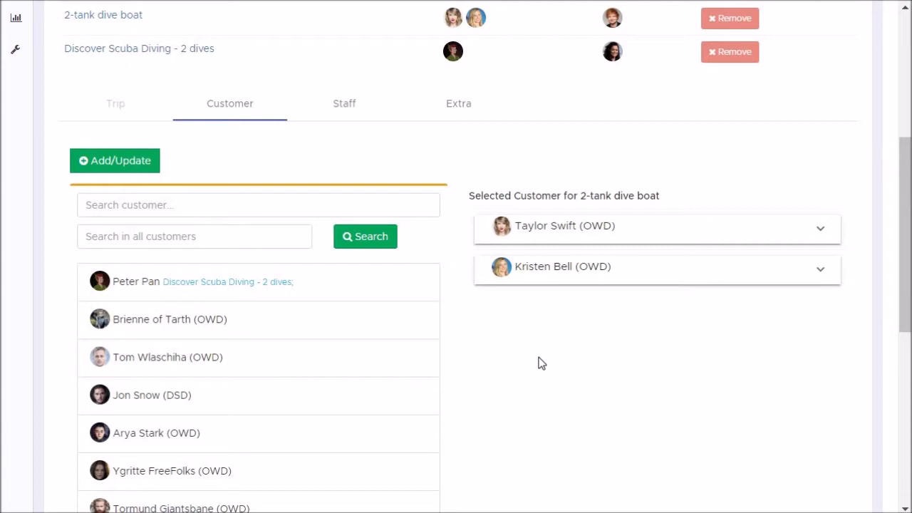
{"action": "scroll", "coordinate": [541, 364], "scroll_direction": "down", "scroll_amount": 3}
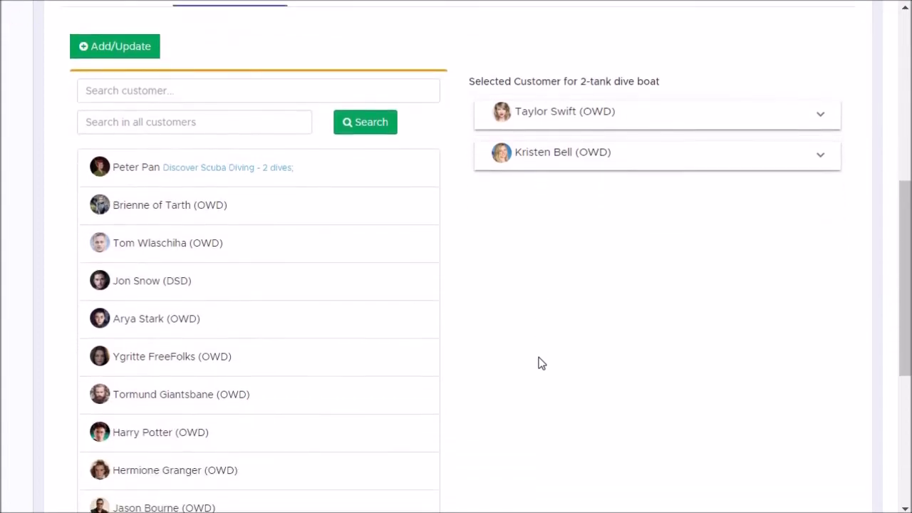
{"action": "scroll", "coordinate": [541, 363], "scroll_direction": "down", "scroll_amount": 1}
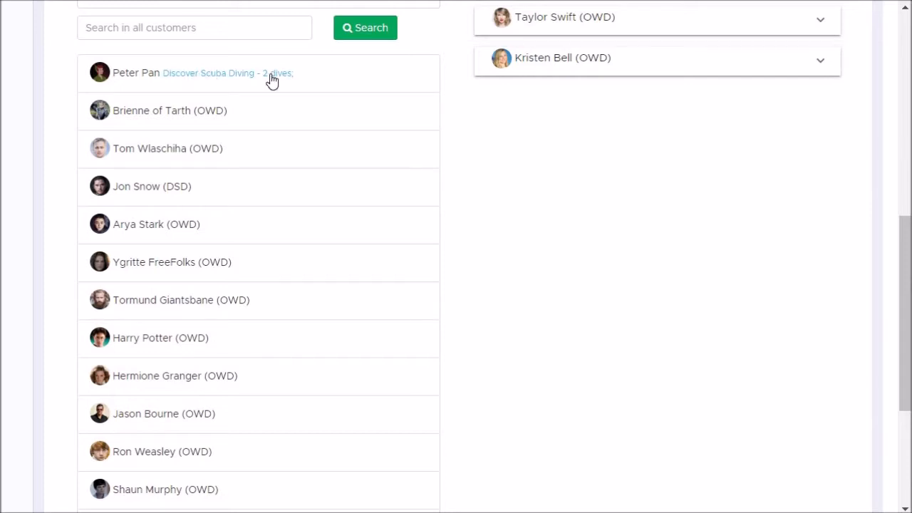
{"action": "left_click", "coordinate": [178, 114]}
Replace the 2-tank dive boat's staff member with the second unassigned MSDT instructor in the list and update the group.
{"action": "scroll", "coordinate": [306, 112], "scroll_direction": "up", "scroll_amount": 3}
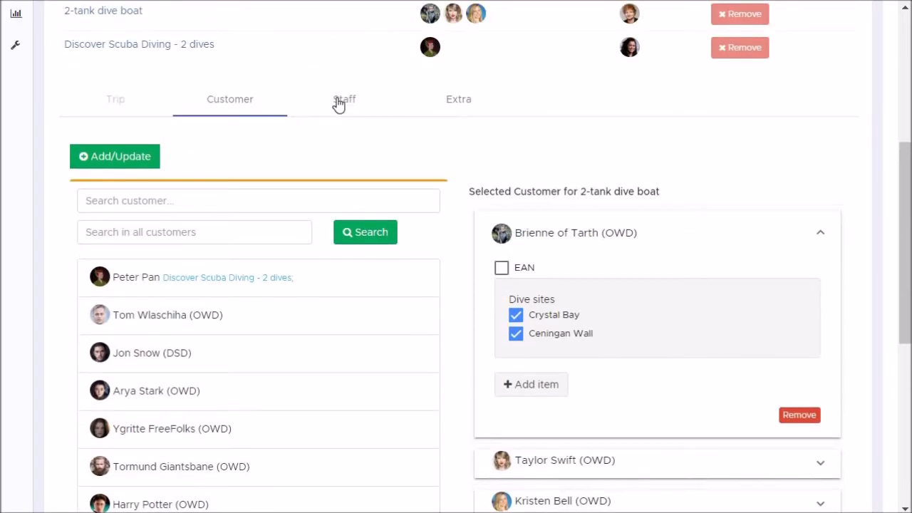
{"action": "left_click", "coordinate": [340, 101]}
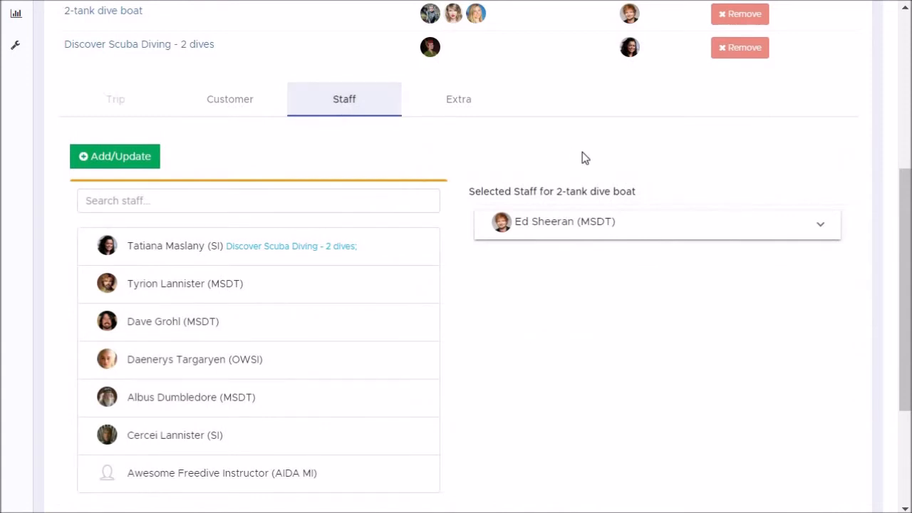
{"action": "left_click", "coordinate": [688, 231]}
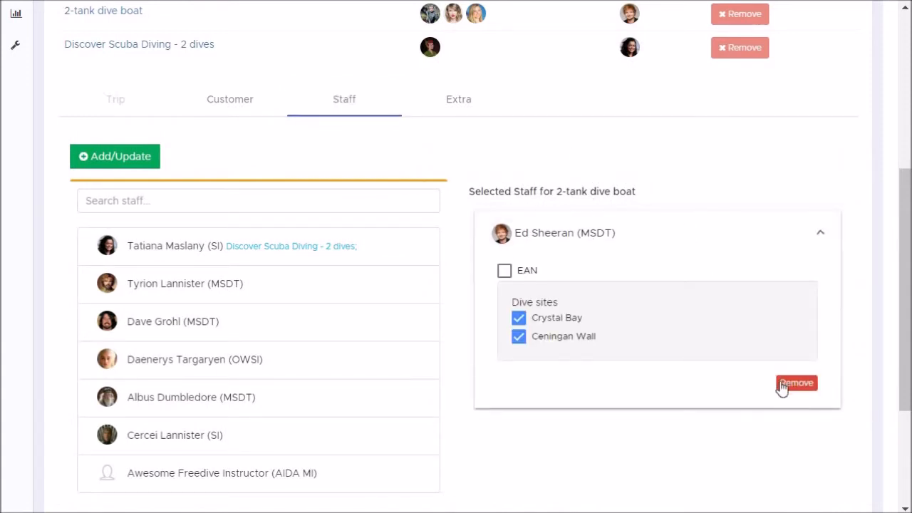
{"action": "left_click", "coordinate": [789, 385]}
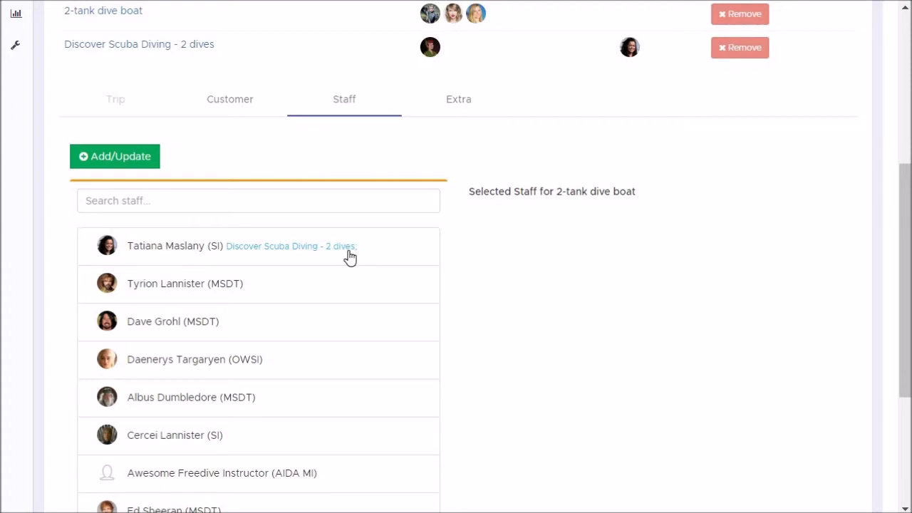
{"action": "left_click", "coordinate": [169, 329]}
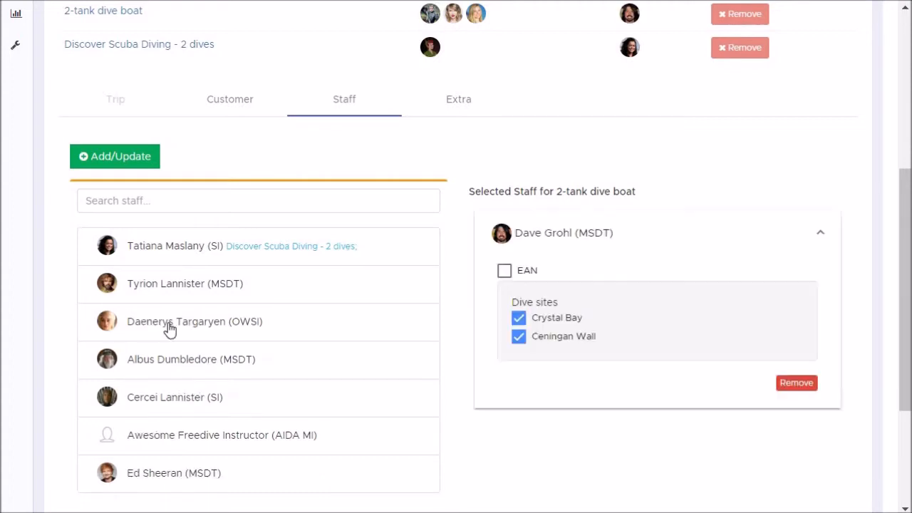
{"action": "left_click", "coordinate": [120, 157]}
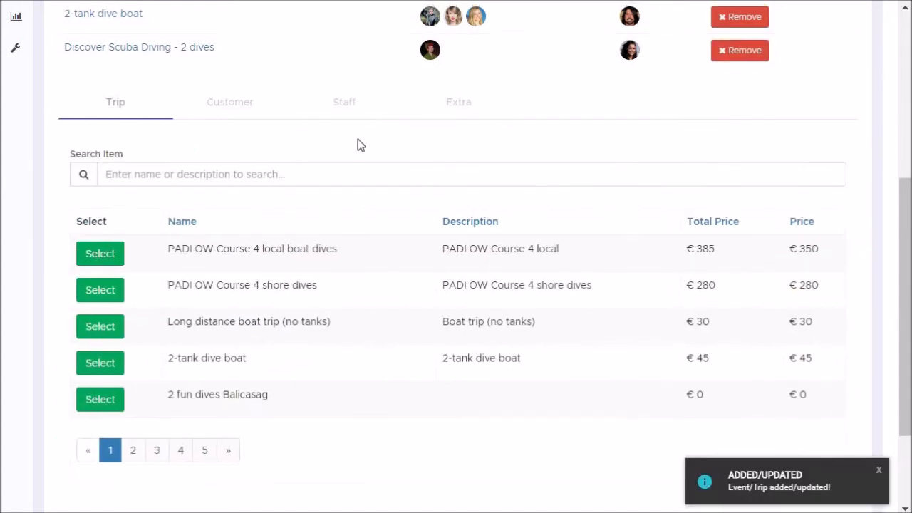
Open the Discover Scuba Diving - 2 dives group, check its customer and staff assignments, and update the group.
{"action": "scroll", "coordinate": [499, 211], "scroll_direction": "up", "scroll_amount": 5}
{"action": "scroll", "coordinate": [499, 210], "scroll_direction": "up", "scroll_amount": 1}
{"action": "scroll", "coordinate": [499, 210], "scroll_direction": "down", "scroll_amount": 2}
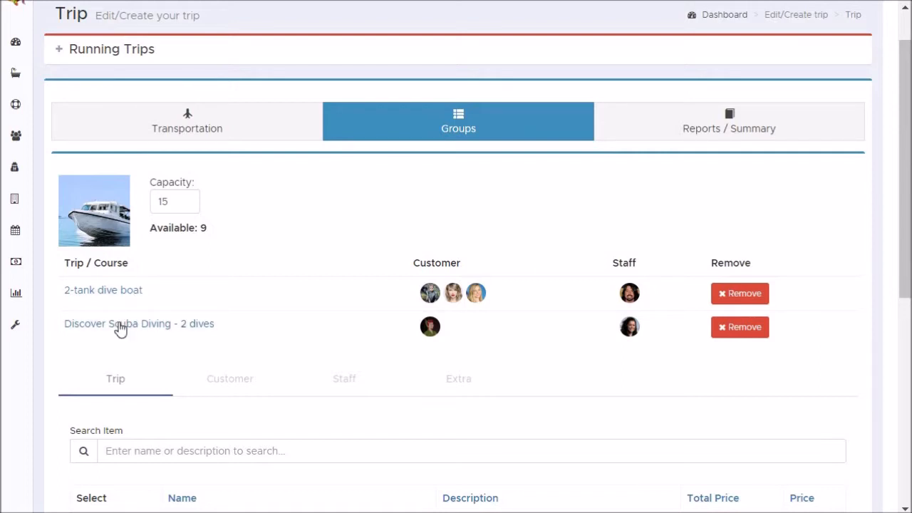
{"action": "left_click", "coordinate": [120, 328]}
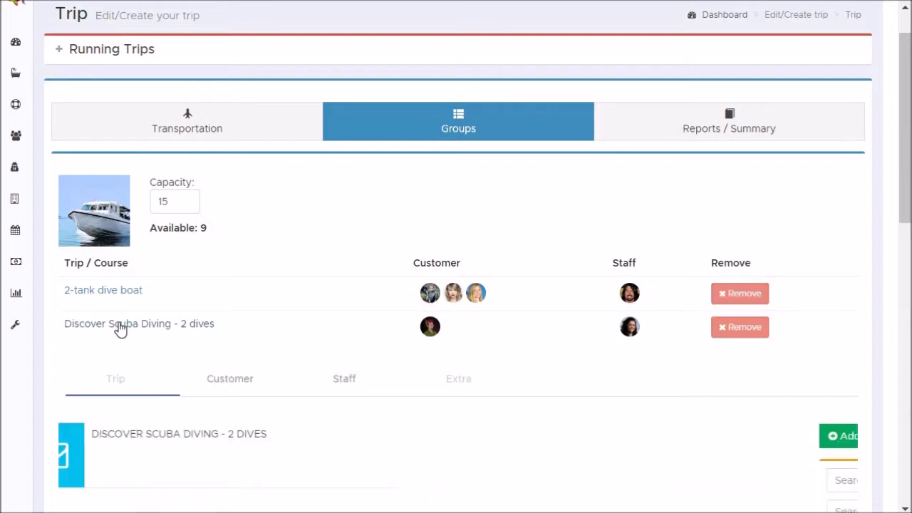
{"action": "scroll", "coordinate": [380, 391], "scroll_direction": "down", "scroll_amount": 3}
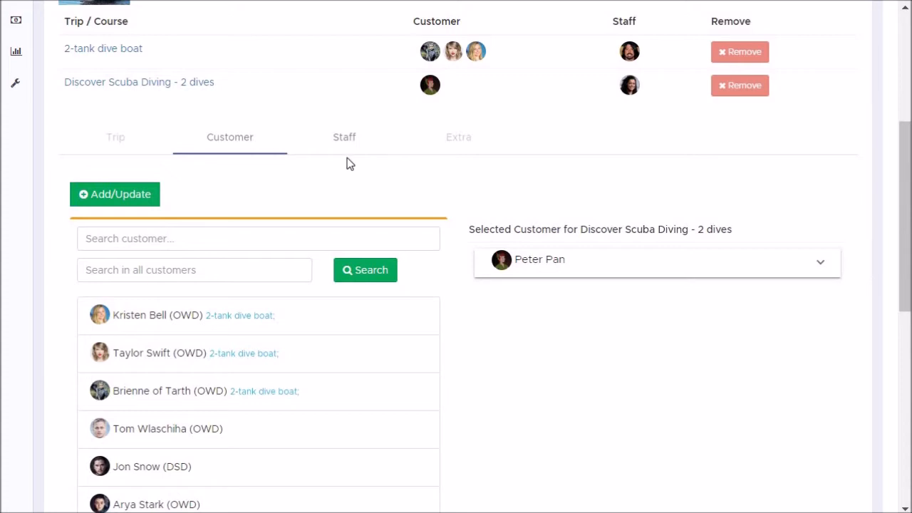
{"action": "left_click", "coordinate": [347, 143]}
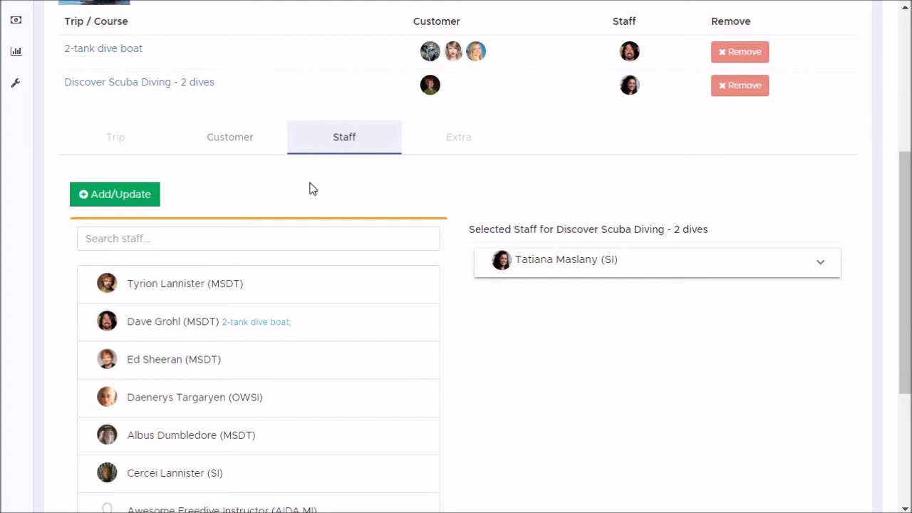
{"action": "left_click", "coordinate": [112, 198]}
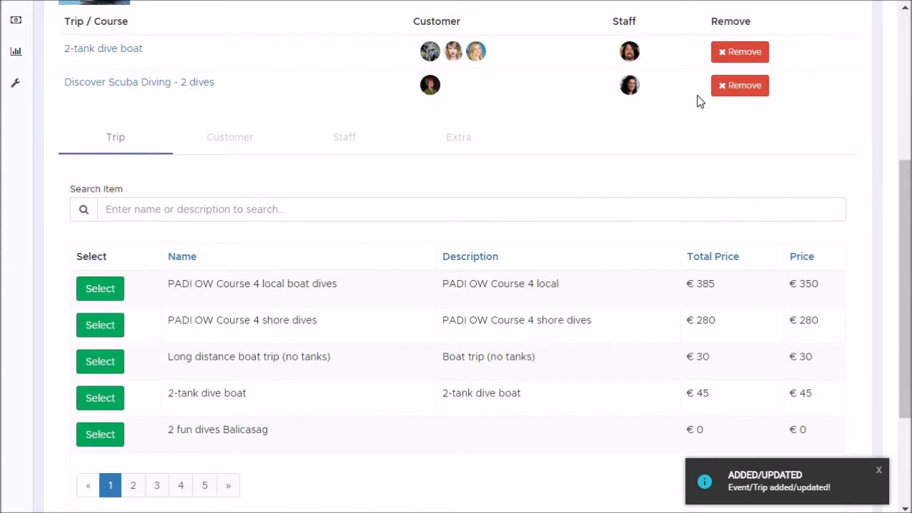
Remove the Discover Scuba Diving - 2 dives group from the trip and add it again from the existing 27.08.2019 08:00 course.
{"action": "left_click", "coordinate": [737, 91]}
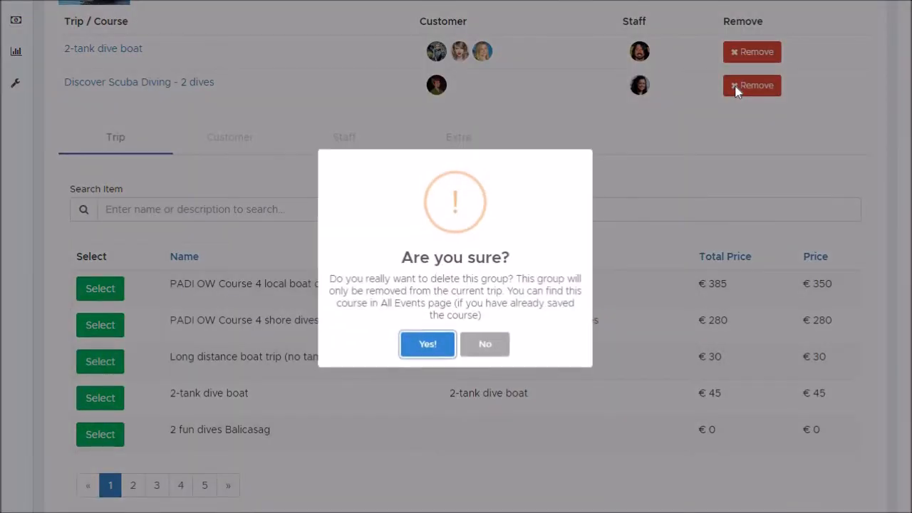
{"action": "left_click", "coordinate": [428, 344]}
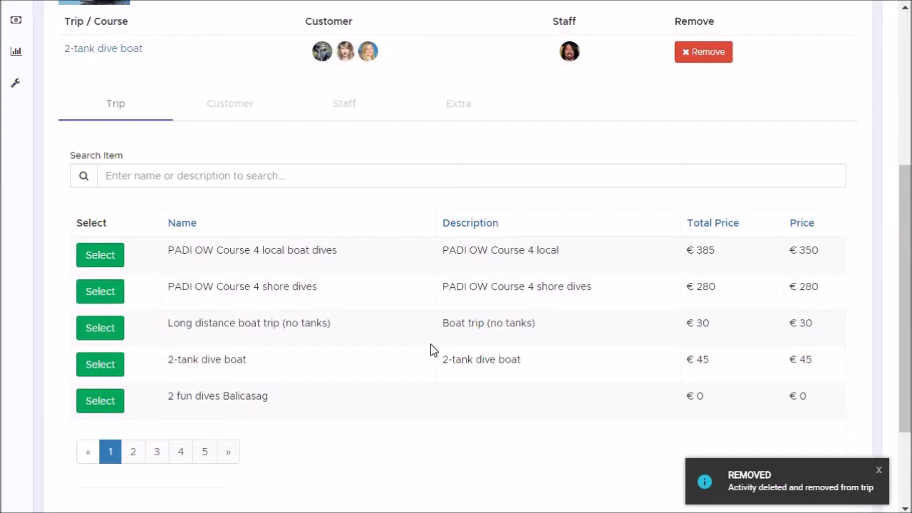
{"action": "left_click", "coordinate": [300, 177]}
{"action": "type", "text": "disco"}
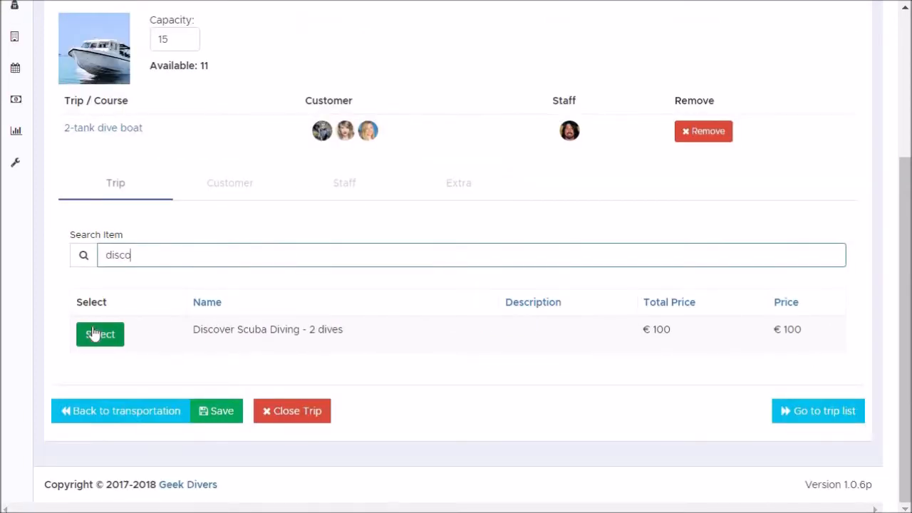
{"action": "left_click", "coordinate": [98, 334]}
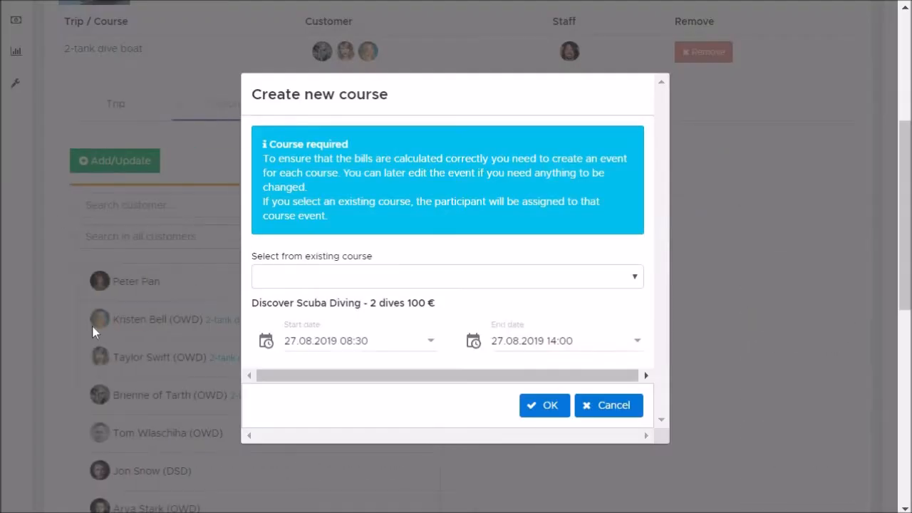
{"action": "left_click", "coordinate": [421, 277]}
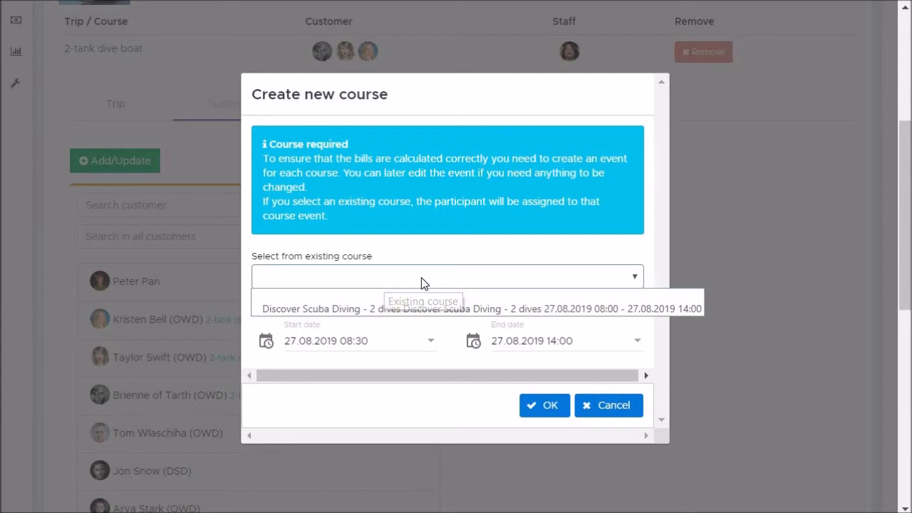
{"action": "left_click", "coordinate": [407, 306]}
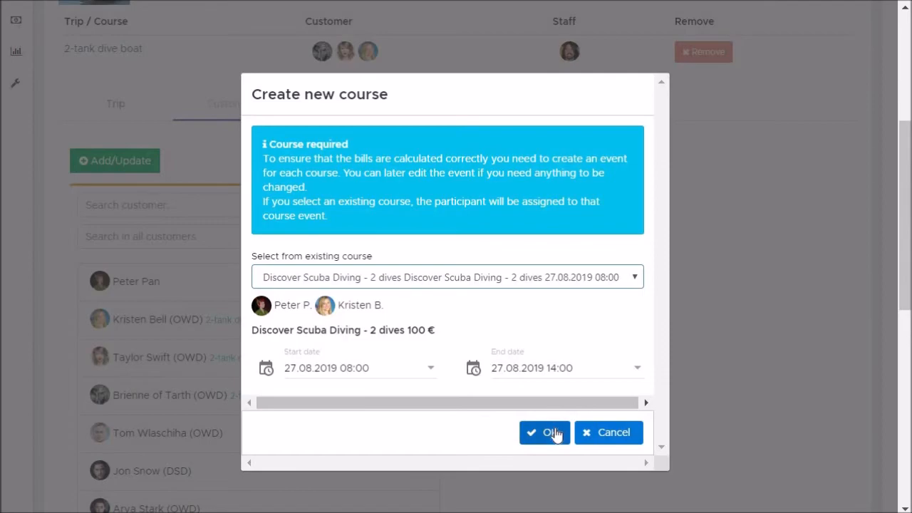
{"action": "left_click", "coordinate": [555, 434]}
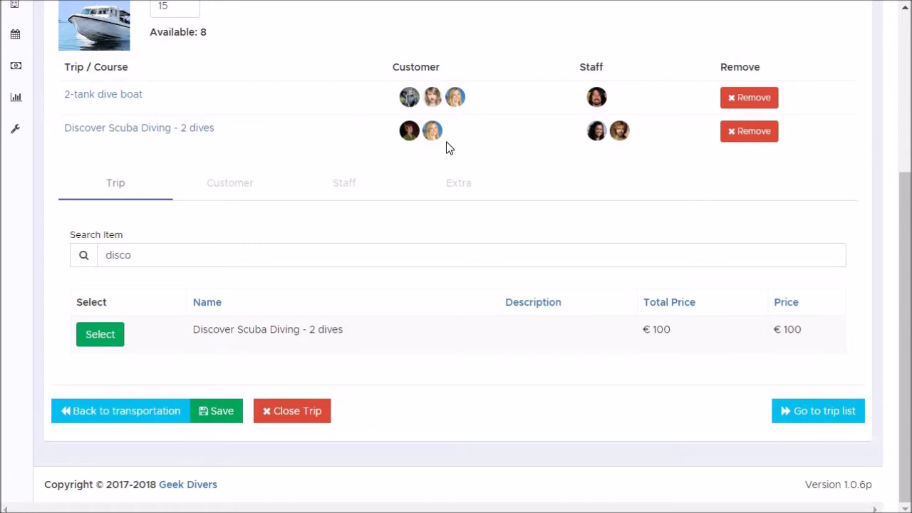
Save the boat trip and return to the activity calendar.
{"action": "left_click", "coordinate": [218, 417]}
{"action": "scroll", "coordinate": [315, 303], "scroll_direction": "up", "scroll_amount": 4}
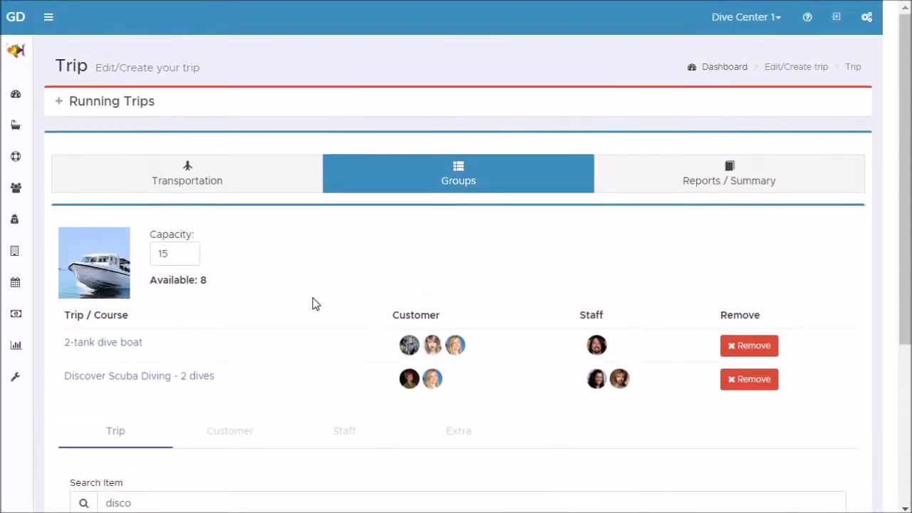
{"action": "mouse_move", "coordinate": [16, 281]}
{"action": "left_click", "coordinate": [83, 378]}
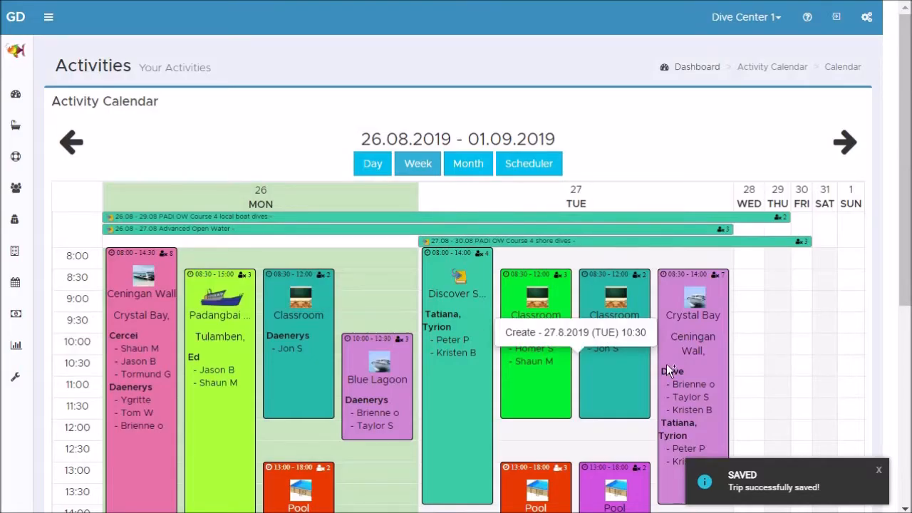
Go to the previous week, 19.08.2019 - 25.08.2019, and open Sunday's 08:00 Tulamben golf cart trip for editing.
{"action": "scroll", "coordinate": [666, 364], "scroll_direction": "down", "scroll_amount": 1}
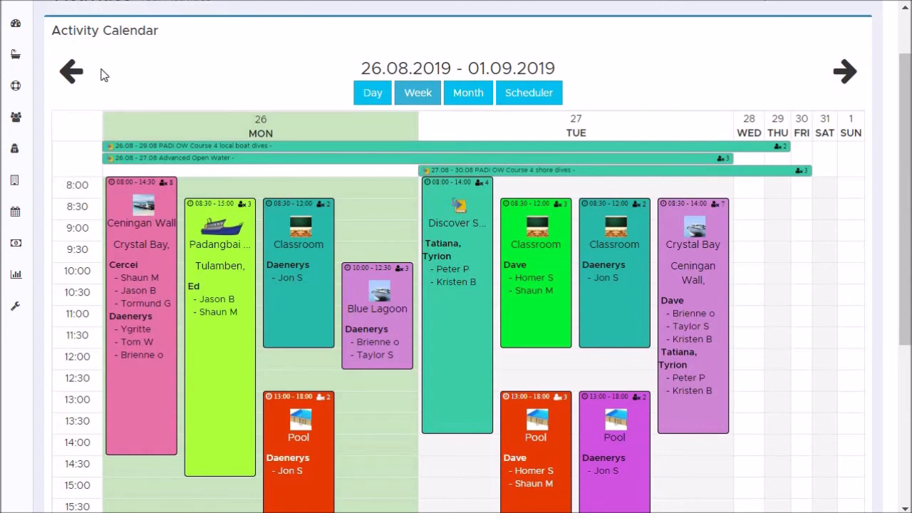
{"action": "left_click", "coordinate": [74, 77]}
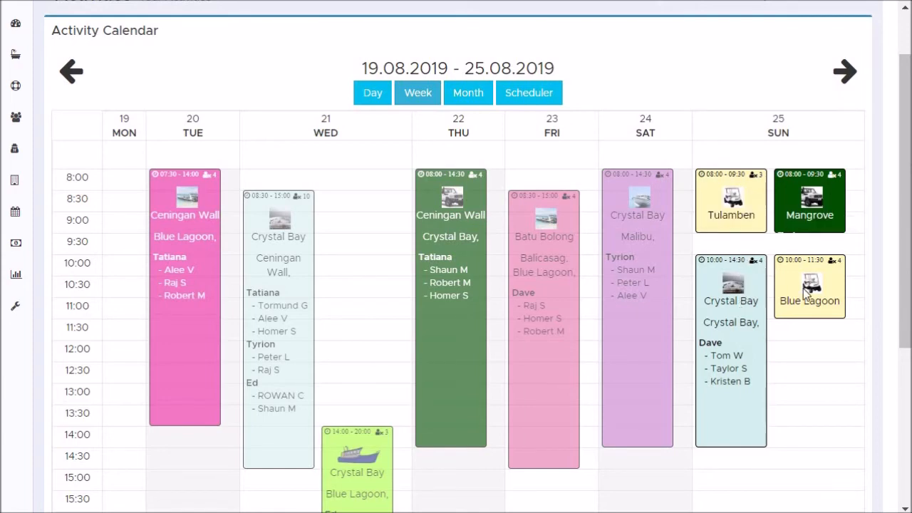
{"action": "left_click", "coordinate": [734, 202]}
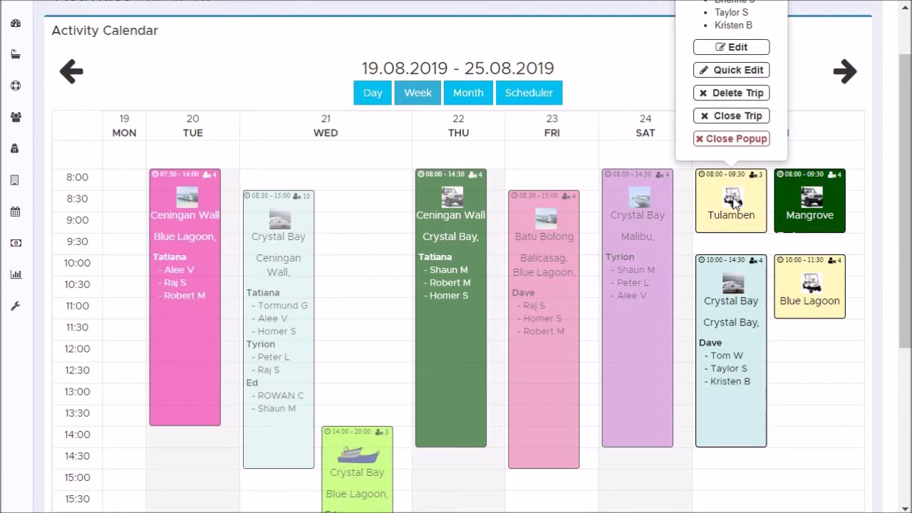
{"action": "left_click", "coordinate": [736, 47]}
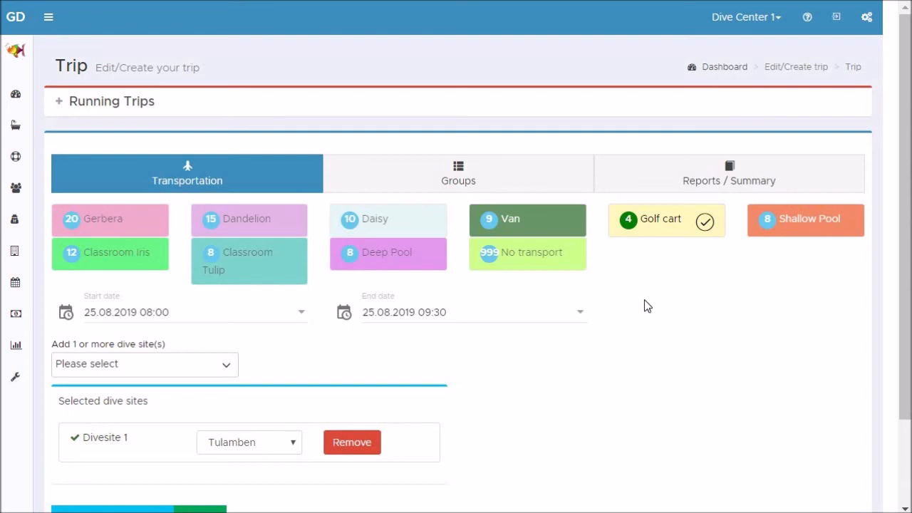
Close the Tulamben golf cart trip from its groups page, confirm the closure, and return to the activity calendar.
{"action": "left_click", "coordinate": [460, 174]}
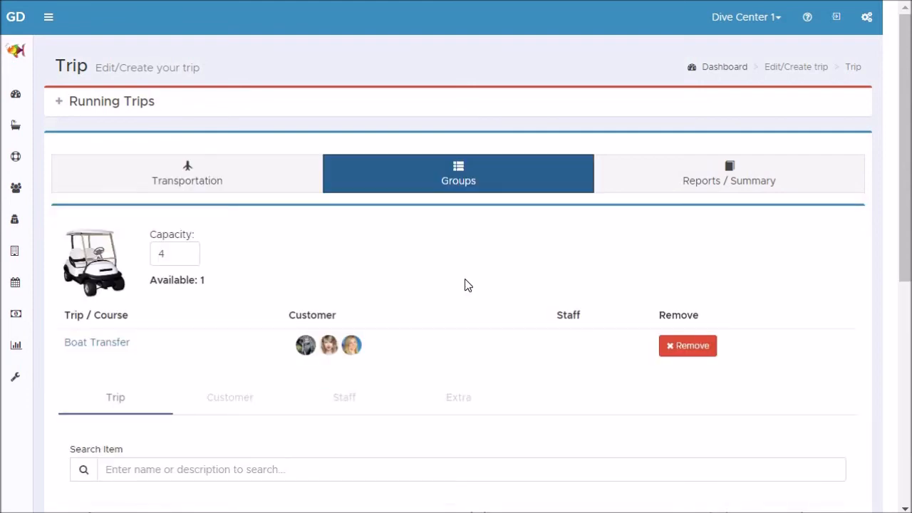
{"action": "scroll", "coordinate": [467, 285], "scroll_direction": "down", "scroll_amount": 6}
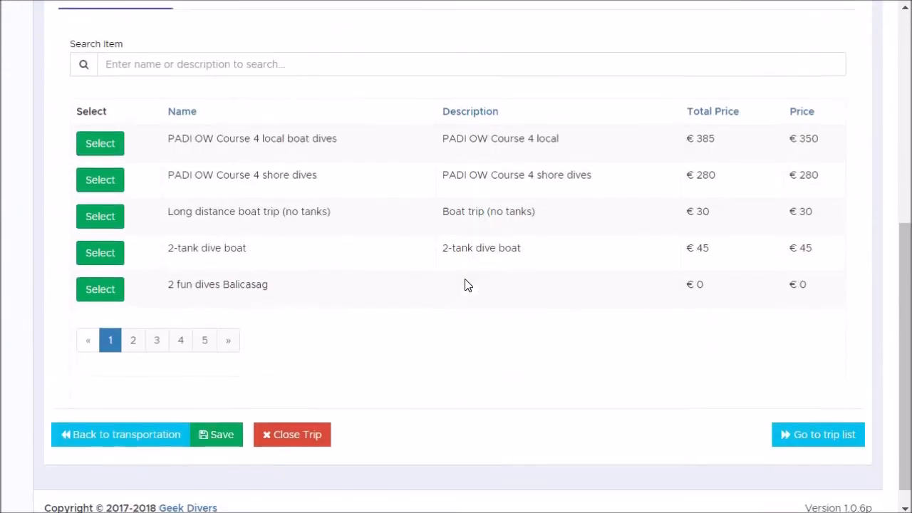
{"action": "left_click", "coordinate": [301, 413]}
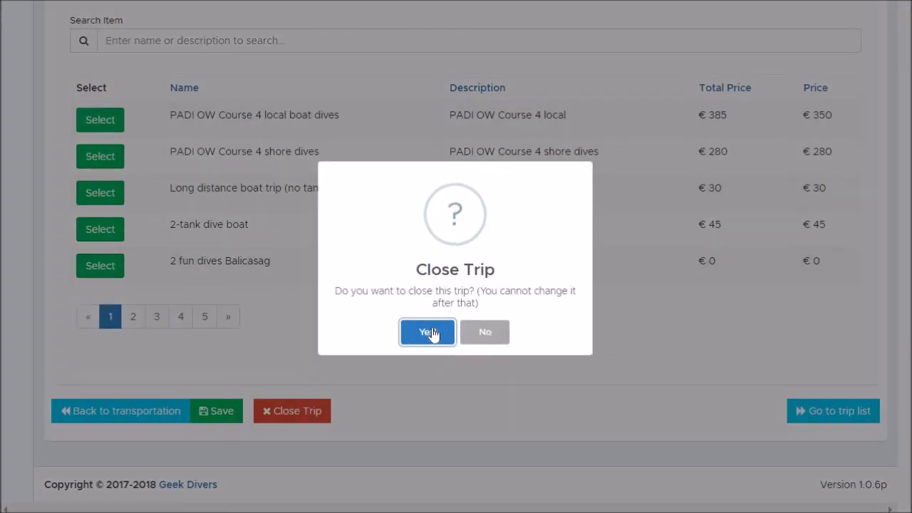
{"action": "left_click", "coordinate": [429, 332]}
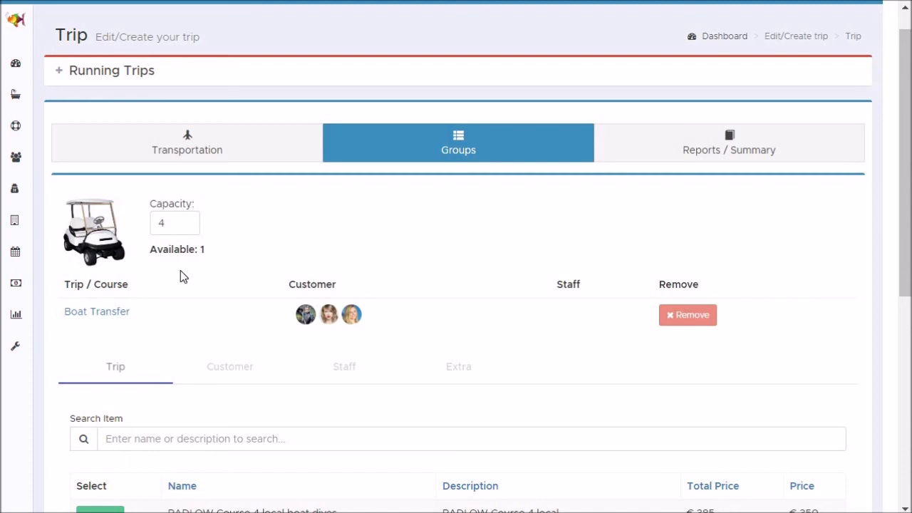
{"action": "mouse_move", "coordinate": [16, 255]}
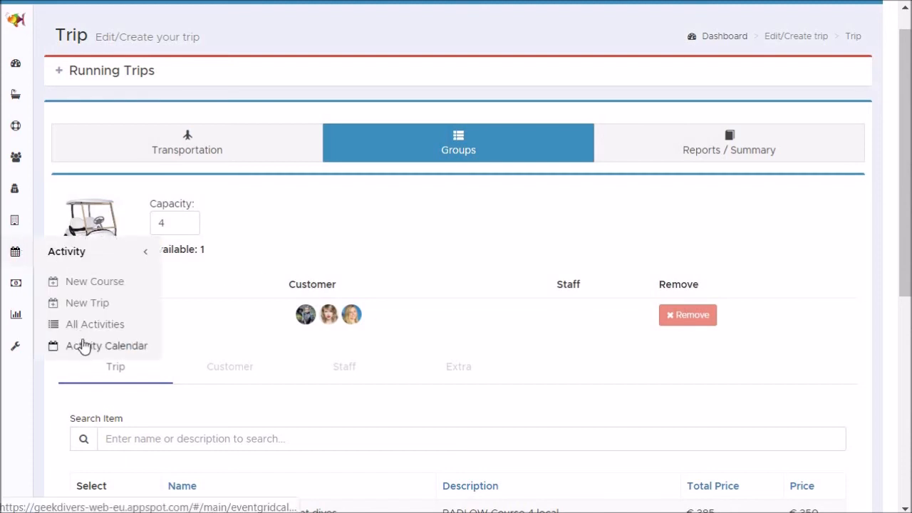
{"action": "left_click", "coordinate": [83, 346]}
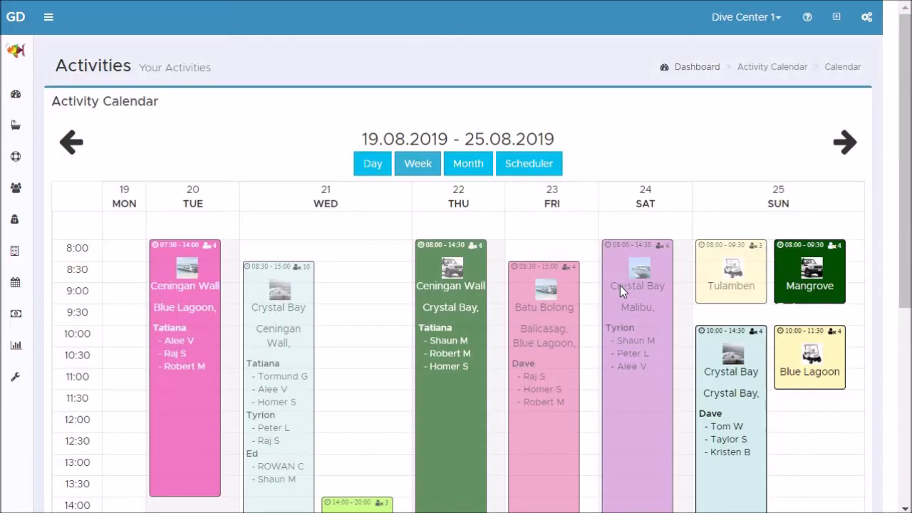